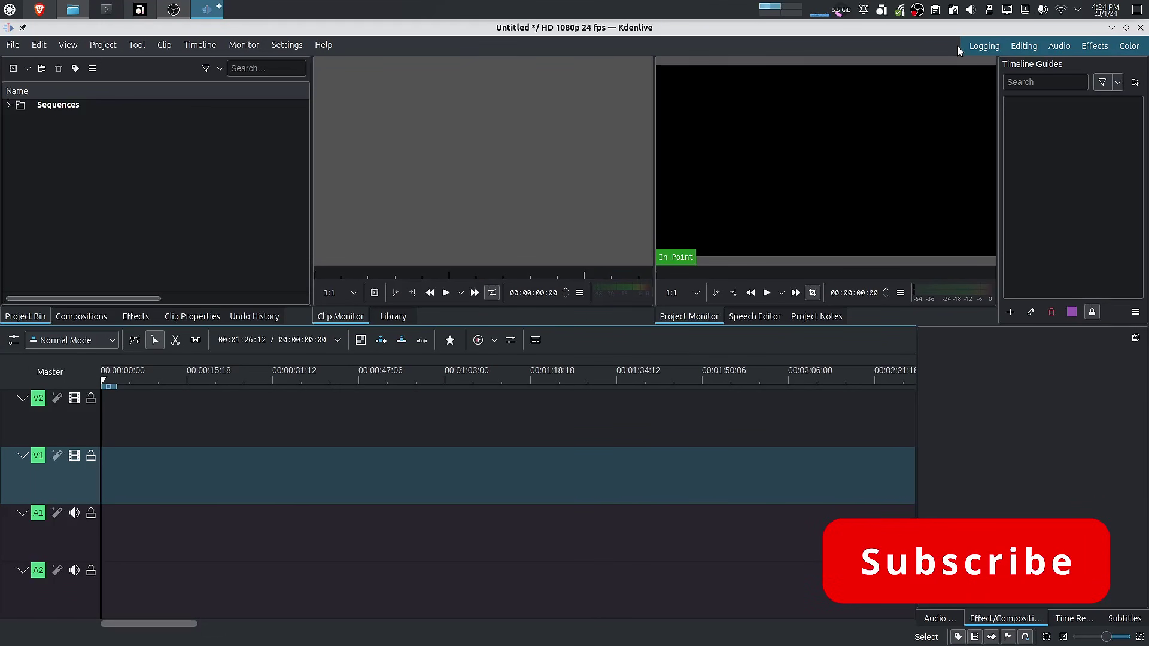
{"action": "left_click", "coordinate": [1024, 46]}
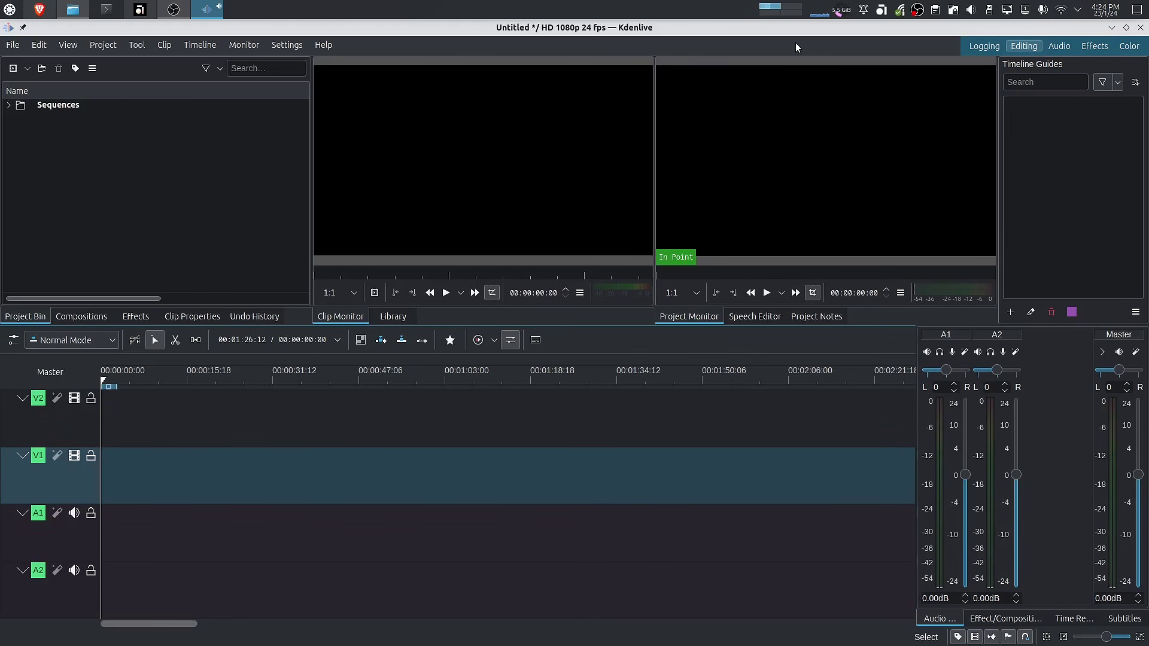
{"action": "left_click", "coordinate": [73, 9]}
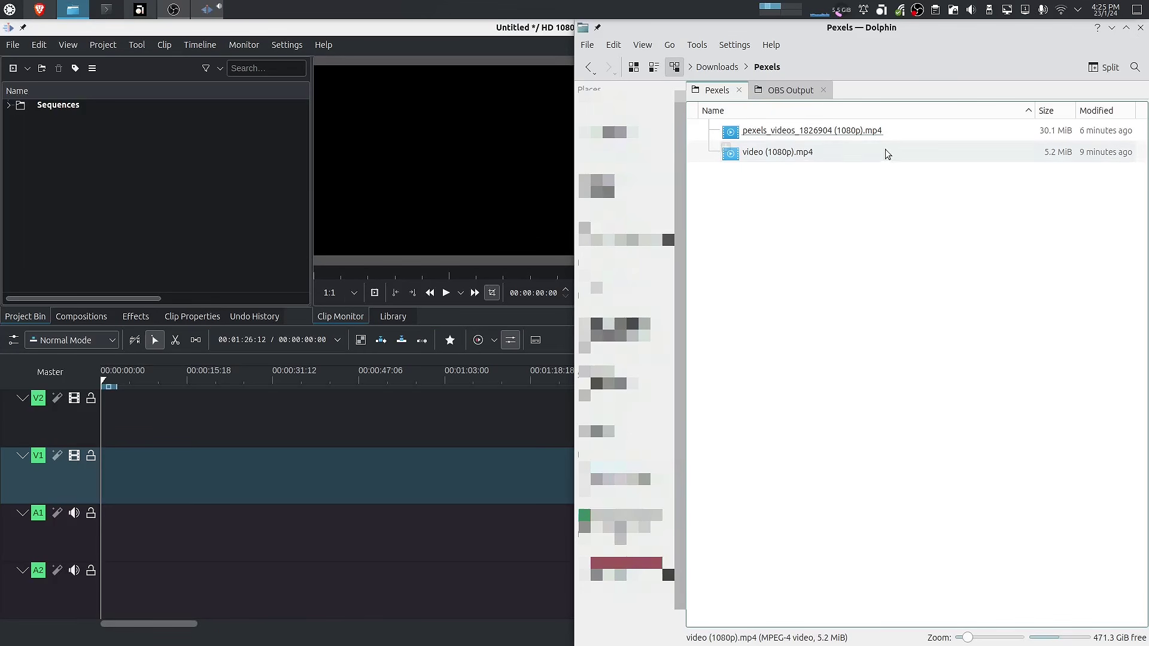
{"action": "left_click", "coordinate": [907, 133]}
{"action": "left_click", "coordinate": [904, 149], "text": "shift"}
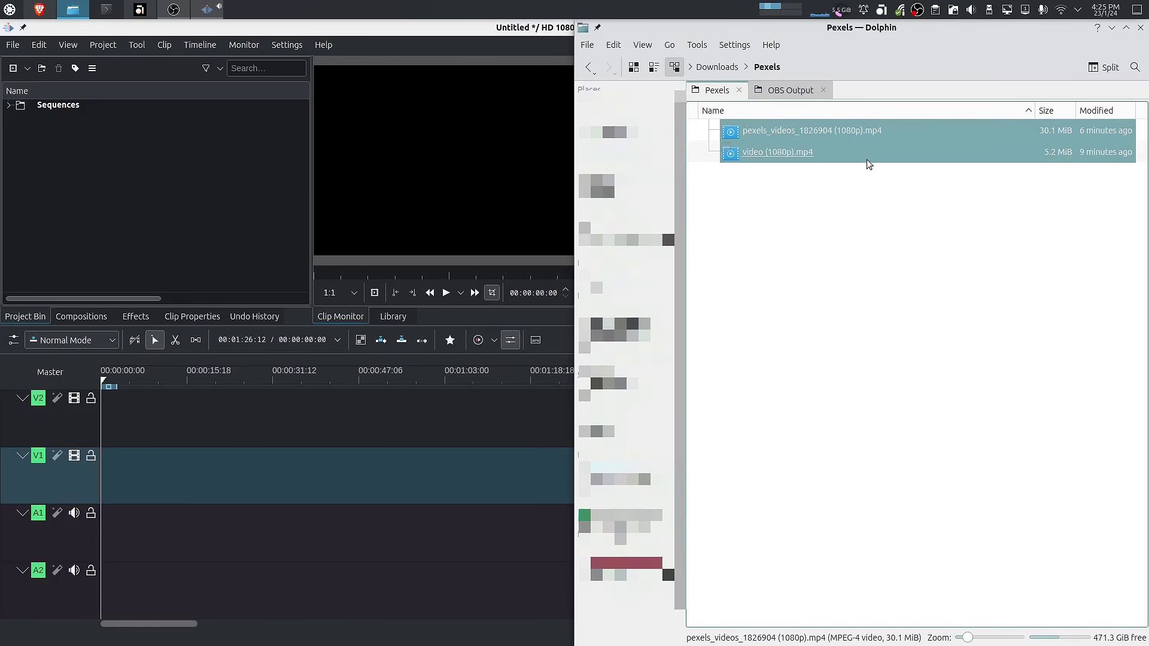
{"action": "left_click_drag", "start_coordinate": [886, 131], "coordinate": [167, 153]}
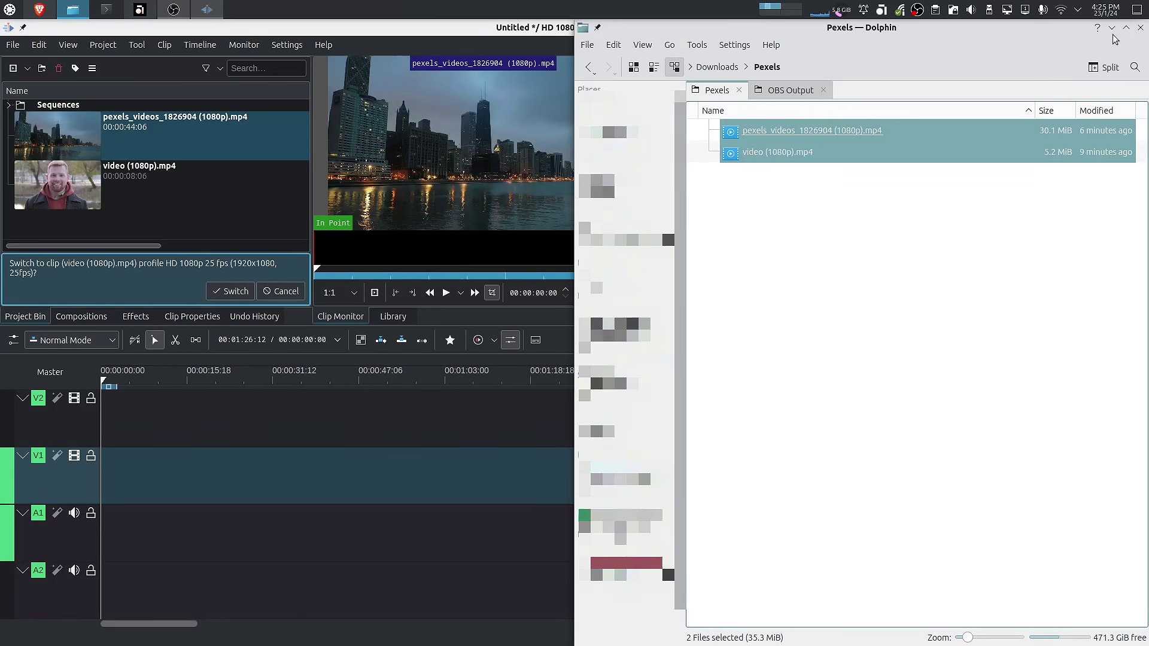
Step: Return to Kdenlive and switch the project to the clip's HD 1080p 25 fps profile
{"action": "left_click", "coordinate": [1111, 27]}
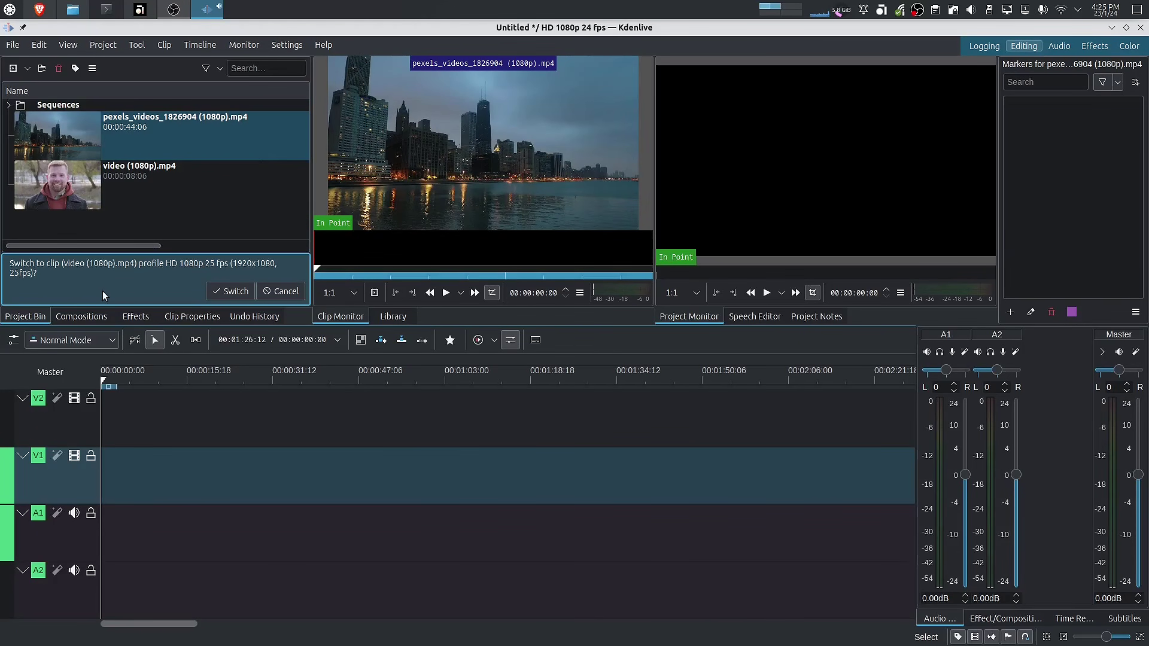
{"action": "left_click", "coordinate": [230, 292]}
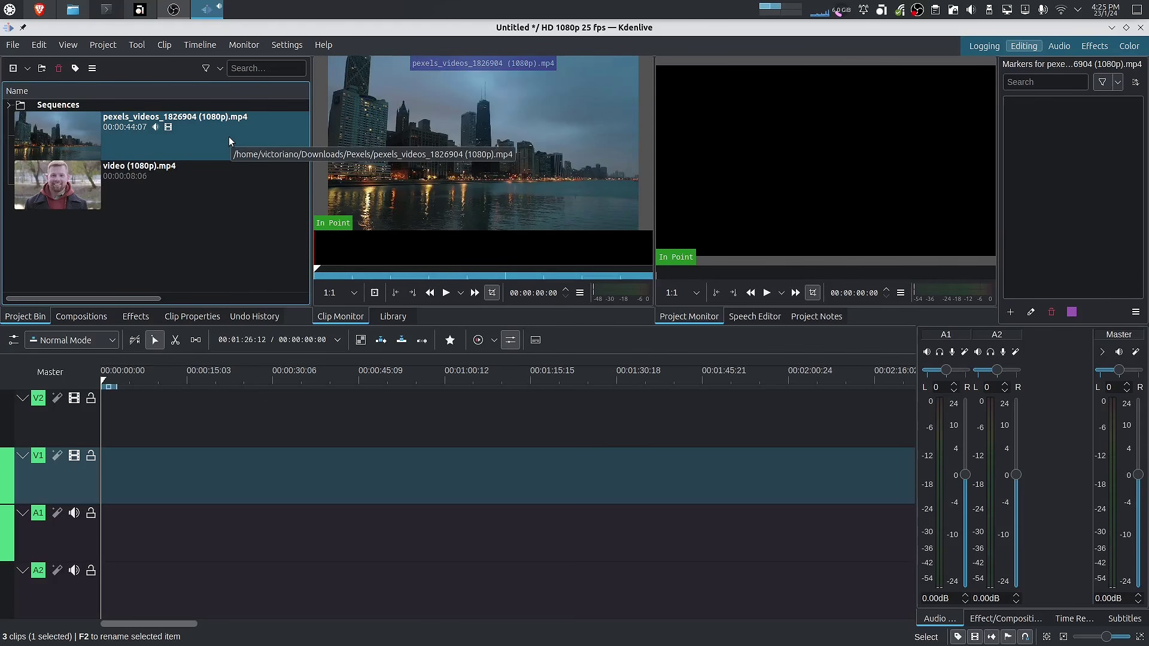
Step: Preview video (1080p).mp4 by scrubbing through it in the clip monitor
{"action": "left_click", "coordinate": [223, 192]}
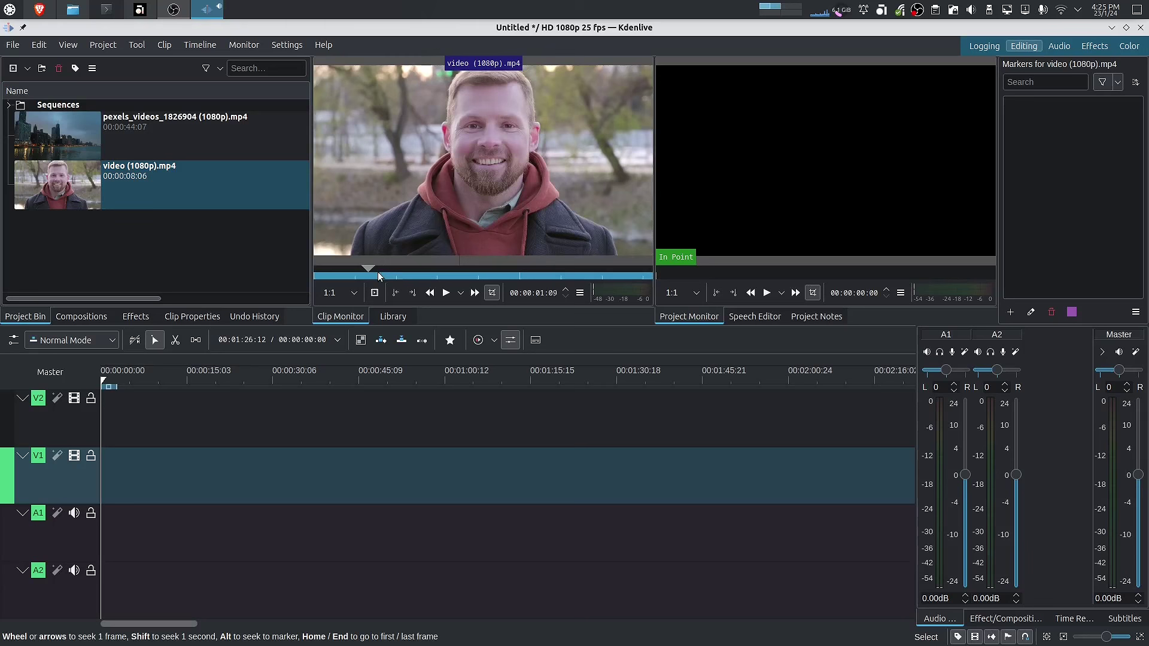
{"action": "left_click_drag", "start_coordinate": [378, 272], "coordinate": [434, 272]}
{"action": "left_click", "coordinate": [411, 275]}
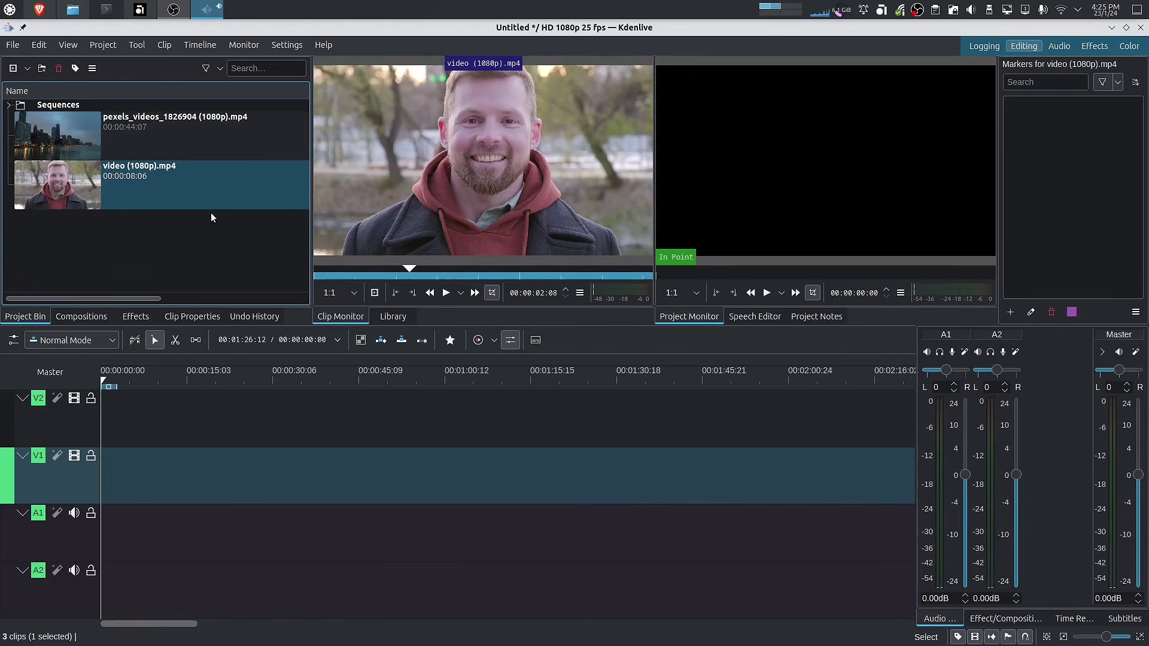
{"action": "left_click", "coordinate": [192, 249]}
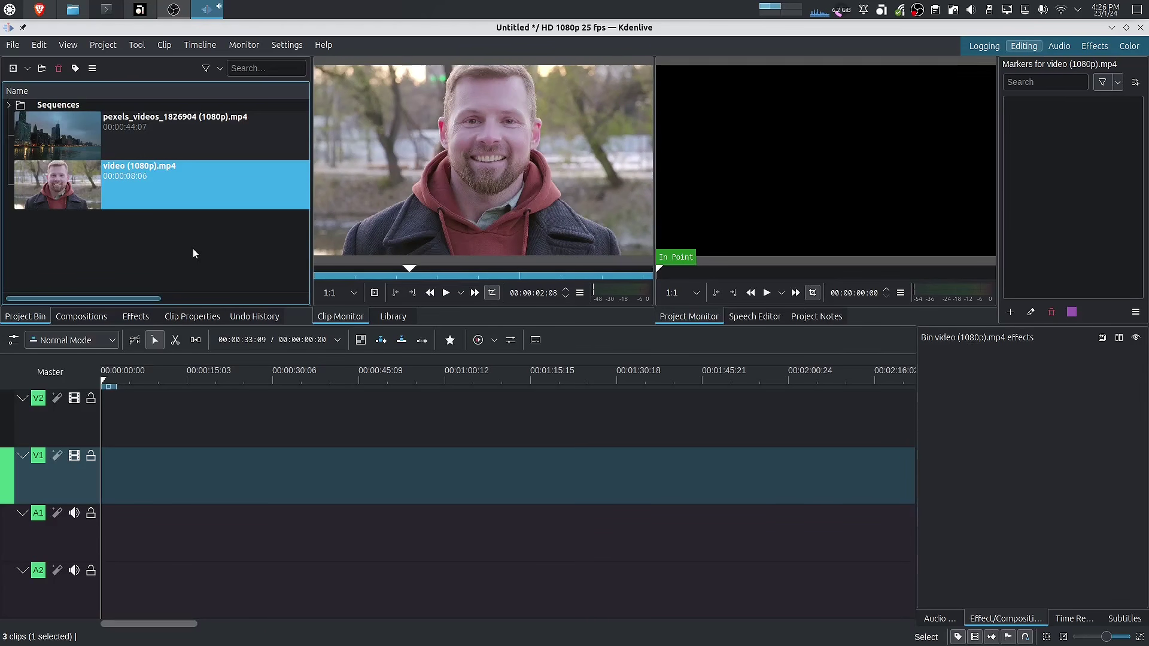
{"action": "right_click", "coordinate": [27, 459]}
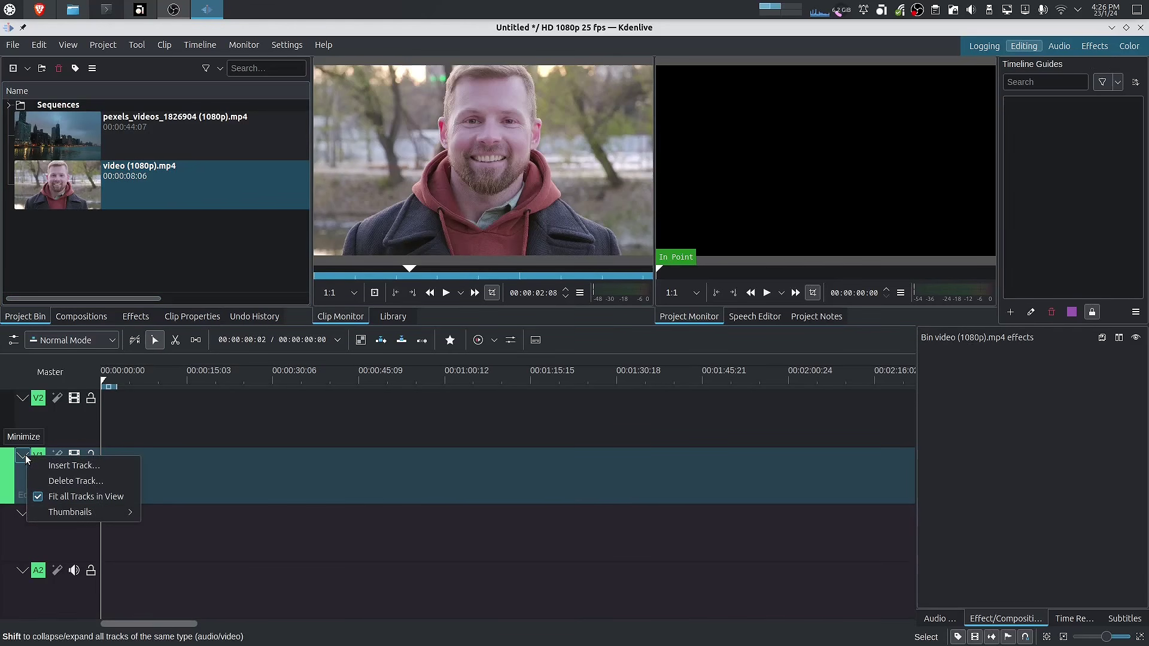
{"action": "left_click", "coordinate": [54, 468]}
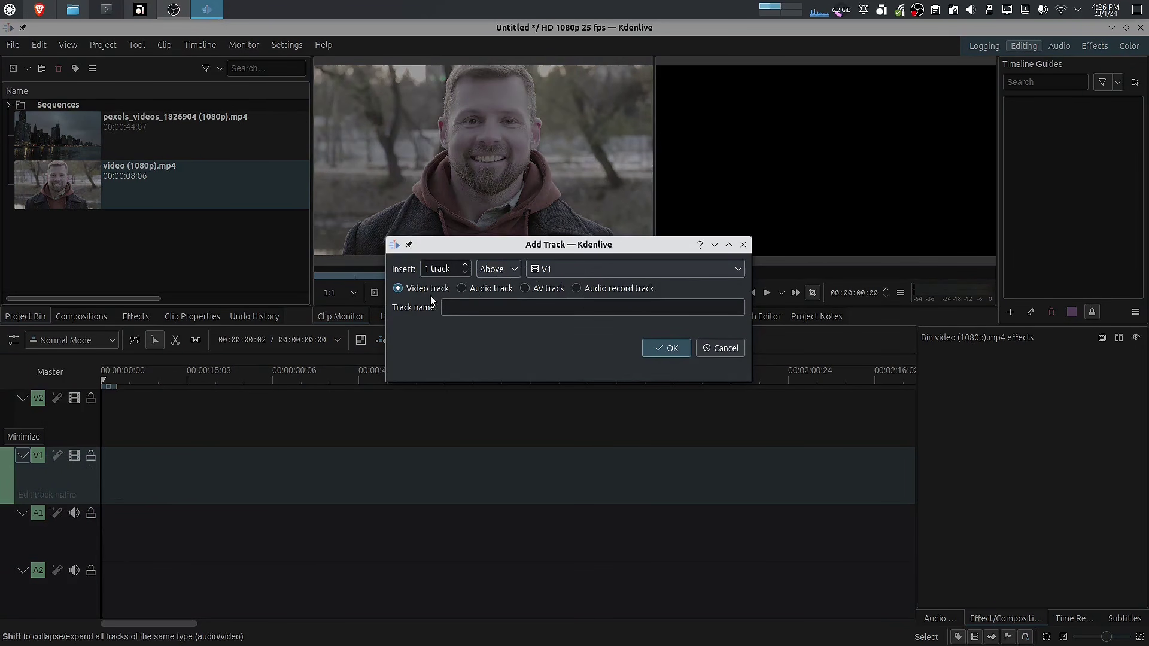
{"action": "left_click", "coordinate": [525, 288]}
{"action": "left_click", "coordinate": [721, 348]}
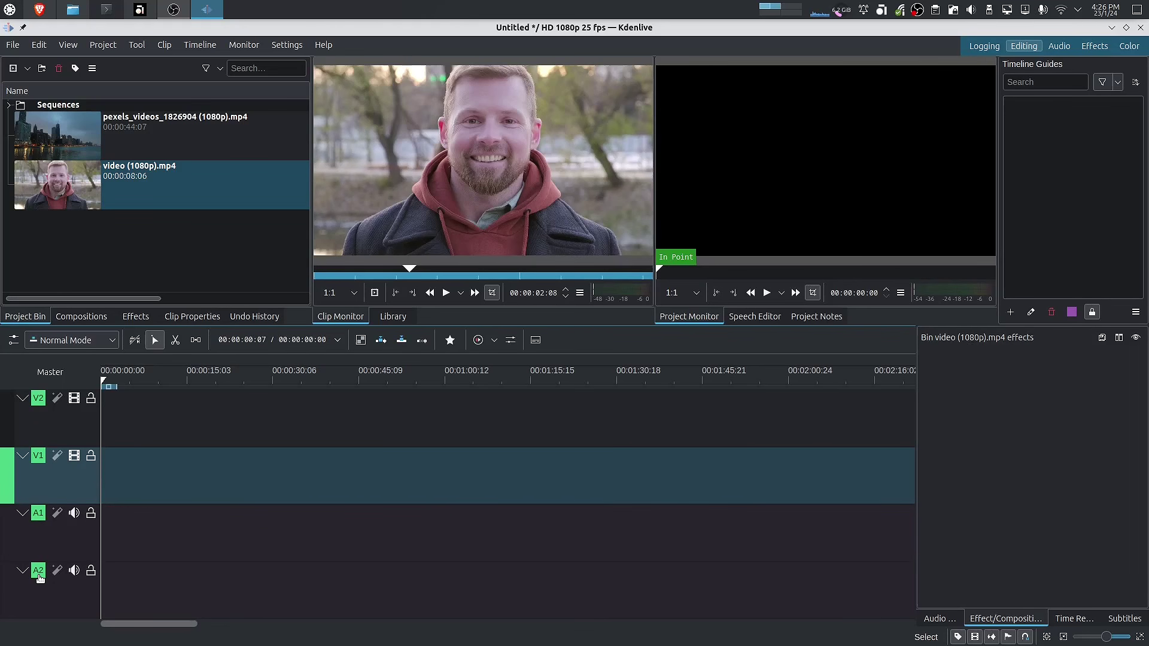
{"action": "left_click", "coordinate": [221, 150]}
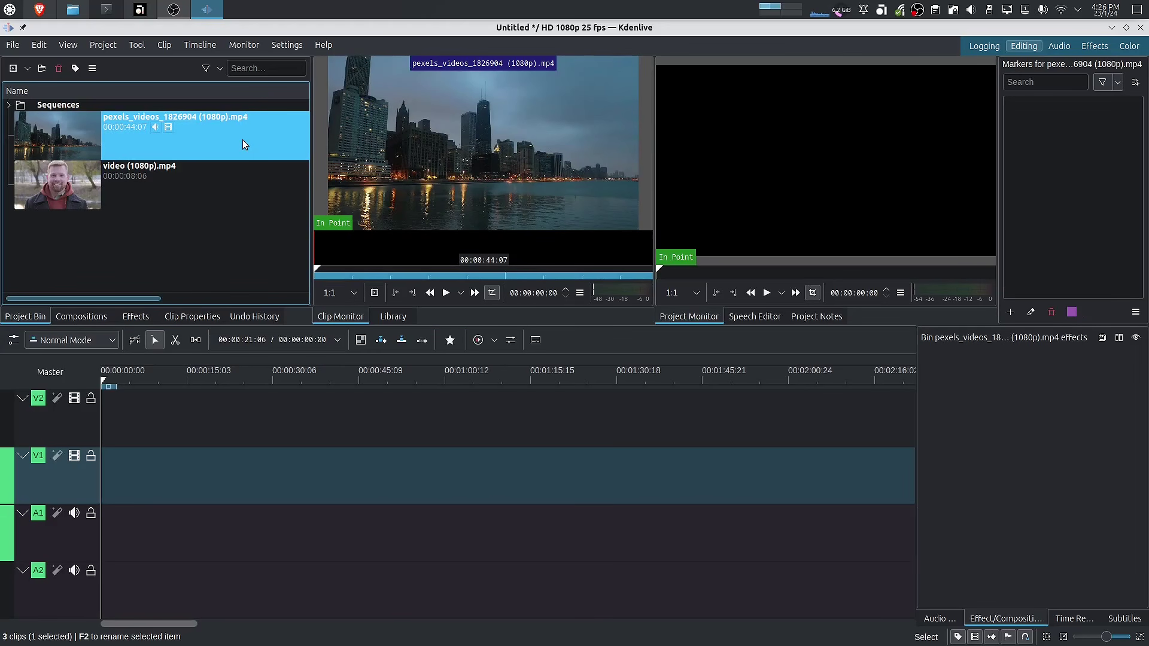
{"action": "left_click_drag", "start_coordinate": [243, 139], "coordinate": [274, 486]}
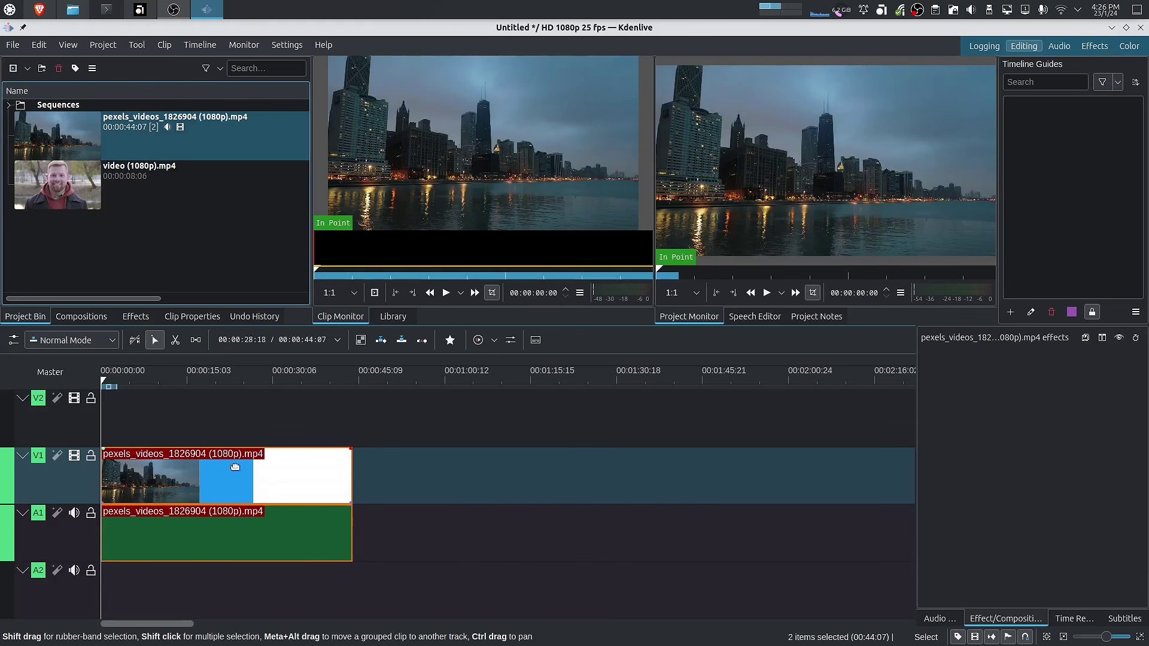
{"action": "right_click", "coordinate": [200, 535]}
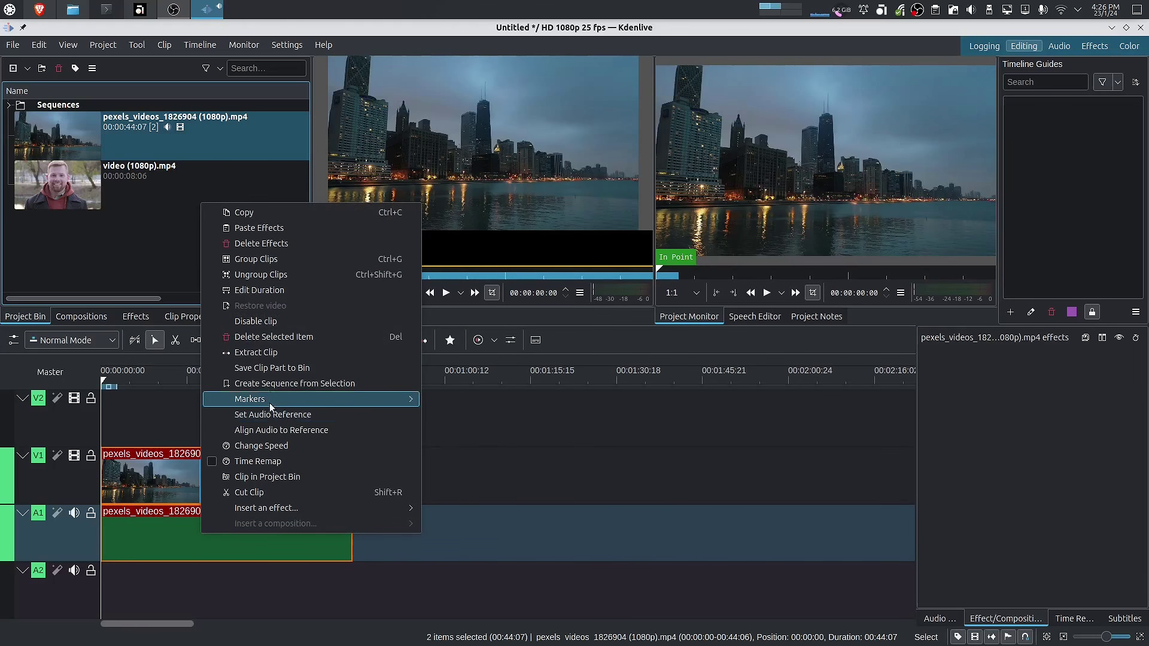
{"action": "left_click", "coordinate": [275, 274]}
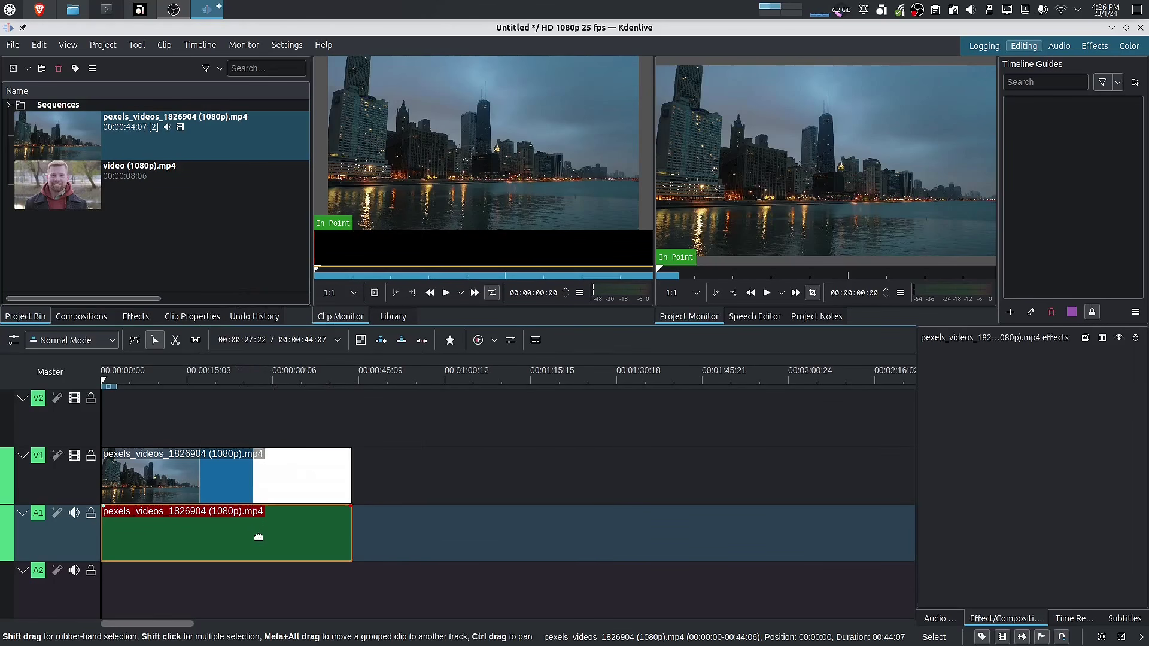
{"action": "key", "text": "Delete"}
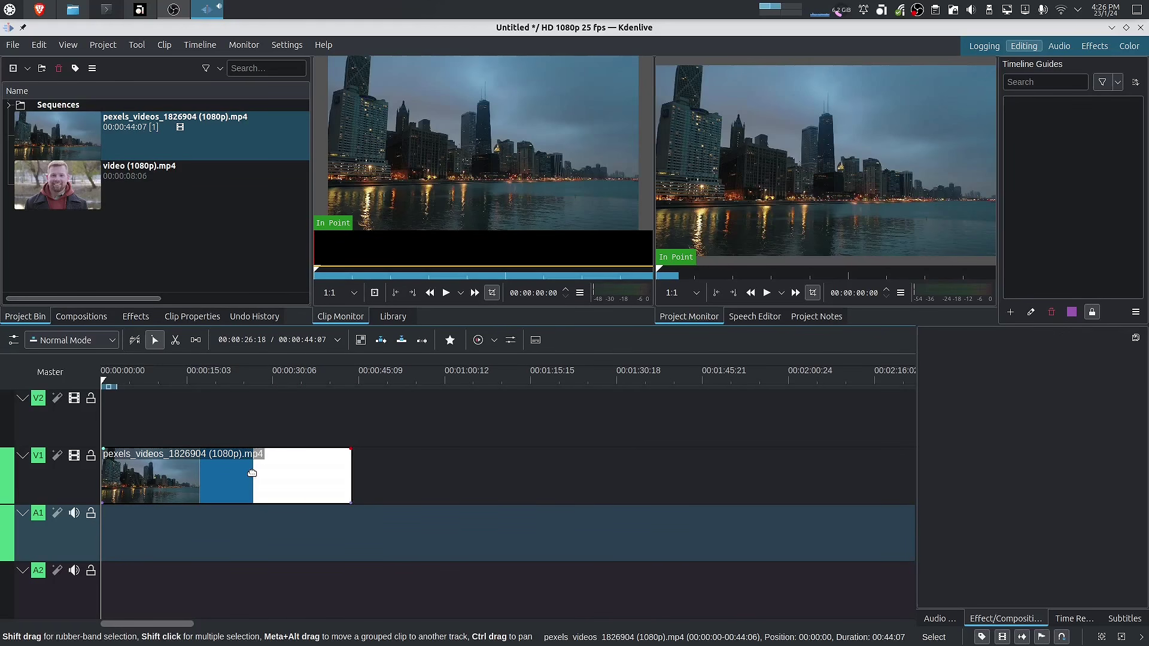
Step: Place video (1080p).mp4 at the start of track V2 and move the playhead to about 00:00:01:22
{"action": "left_click", "coordinate": [199, 184]}
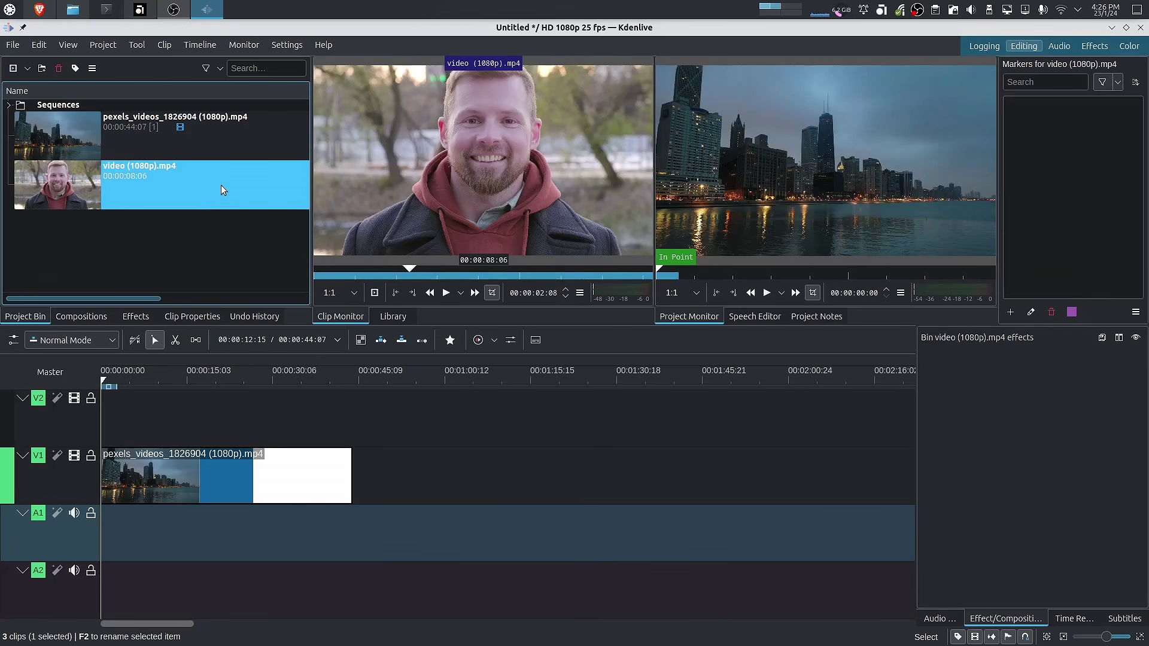
{"action": "left_click_drag", "start_coordinate": [223, 180], "coordinate": [123, 427]}
{"action": "left_click_drag", "start_coordinate": [126, 374], "coordinate": [123, 376]}
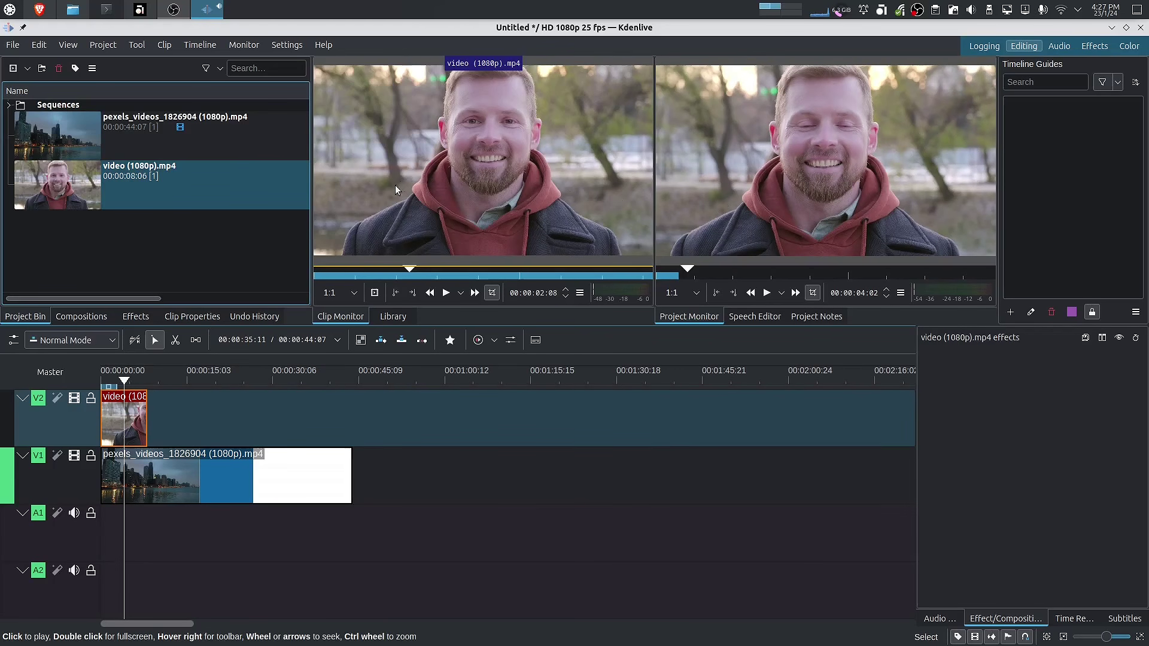
{"action": "left_click_drag", "start_coordinate": [123, 381], "coordinate": [111, 381]}
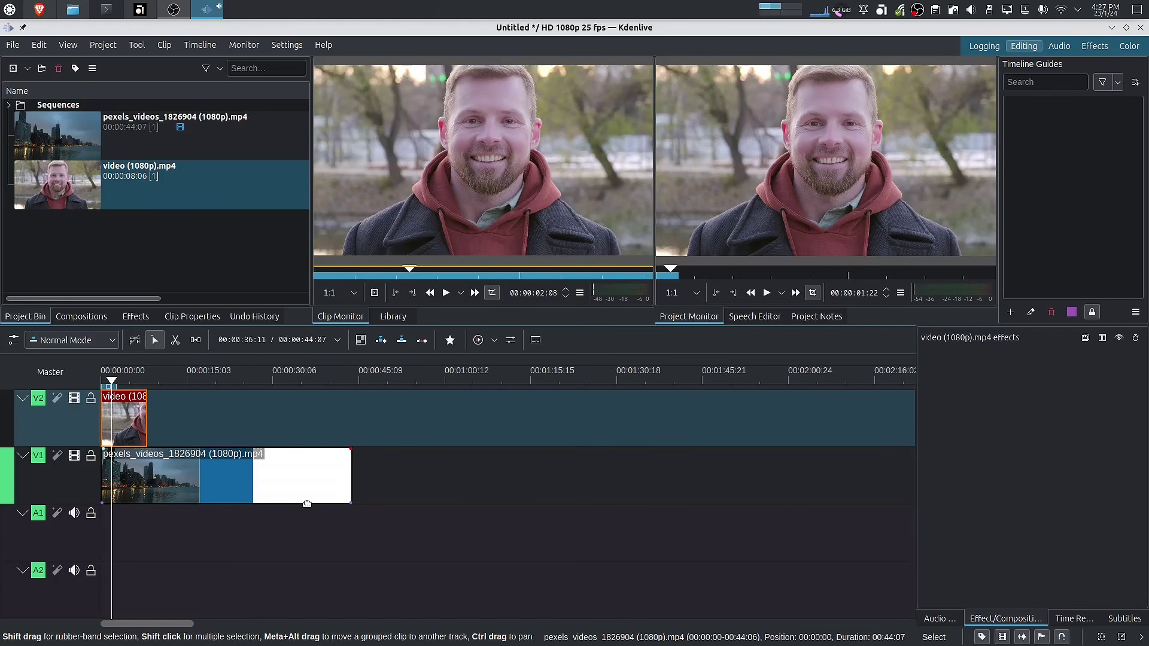
Step: Search the effects for "trans" and apply the Transform effect to the video (1080p).mp4 clip on V2
{"action": "left_click", "coordinate": [136, 316]}
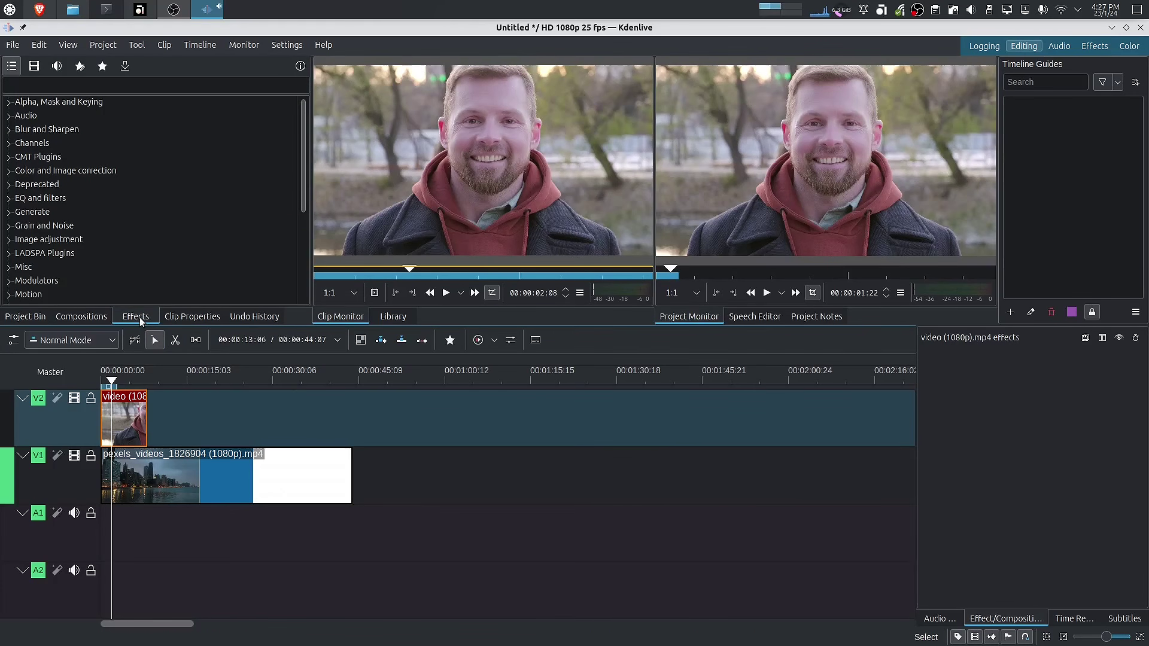
{"action": "left_click", "coordinate": [165, 84]}
{"action": "type", "text": "trans"}
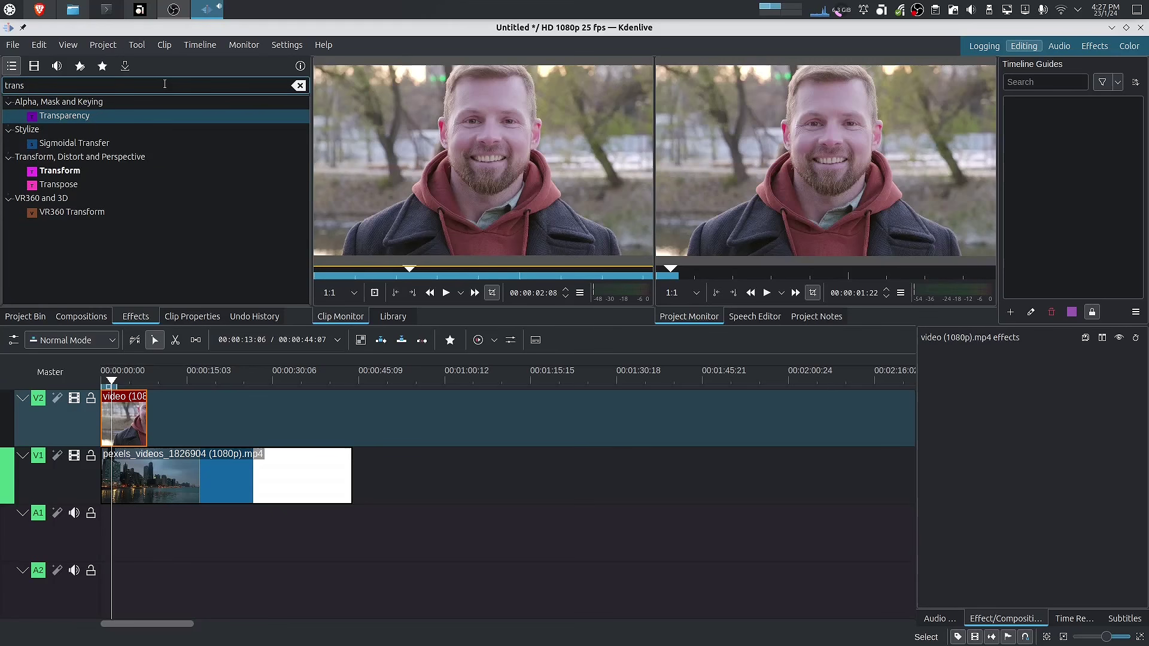
{"action": "left_click", "coordinate": [123, 171]}
{"action": "left_click_drag", "start_coordinate": [122, 173], "coordinate": [128, 417]}
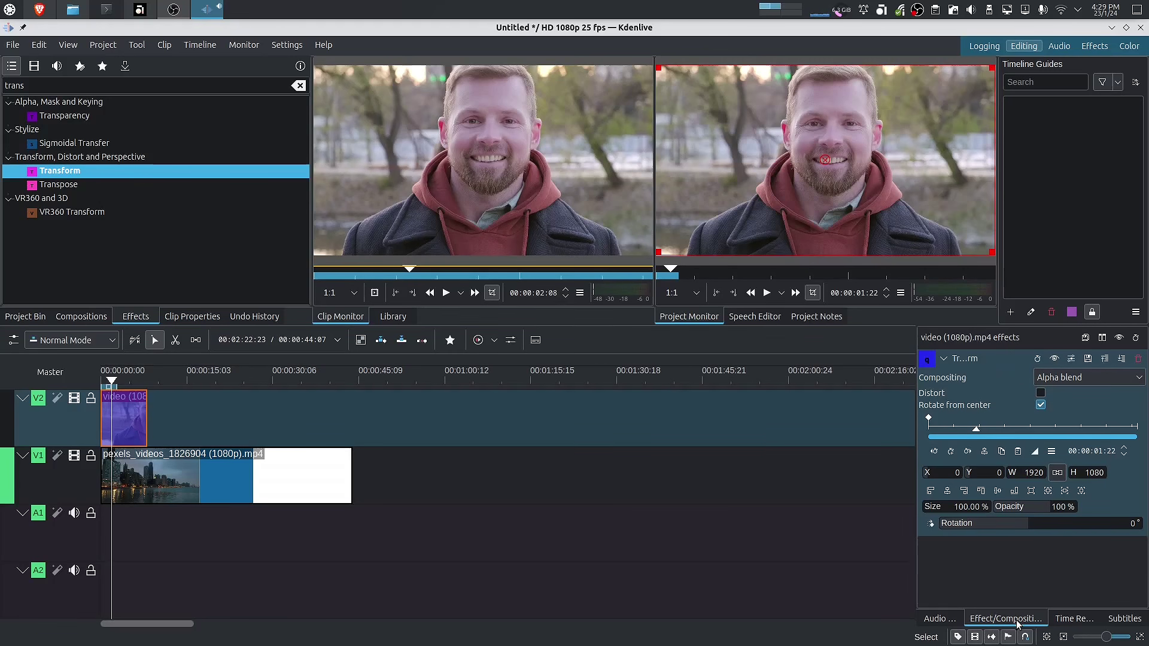
Step: Scale the V2 clip to about 25 % near the frame's lower-right corner, at about X 1407, Y 767
{"action": "left_click", "coordinate": [952, 474]}
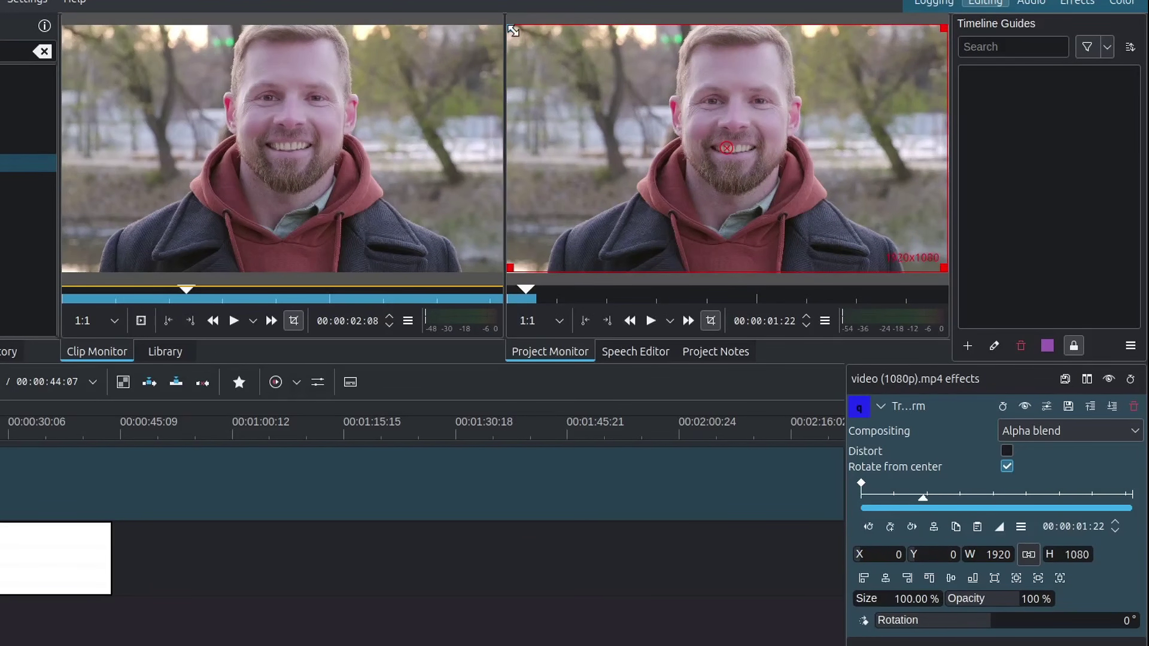
{"action": "left_click_drag", "start_coordinate": [513, 30], "coordinate": [782, 179]}
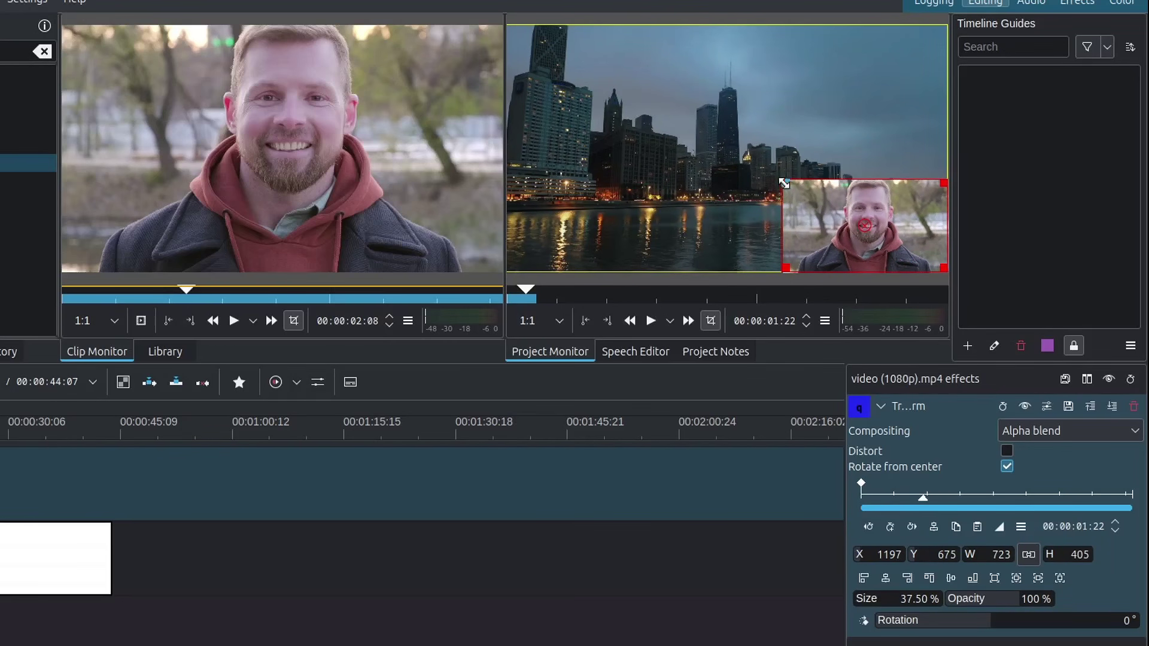
{"action": "left_click_drag", "start_coordinate": [785, 181], "coordinate": [844, 219]}
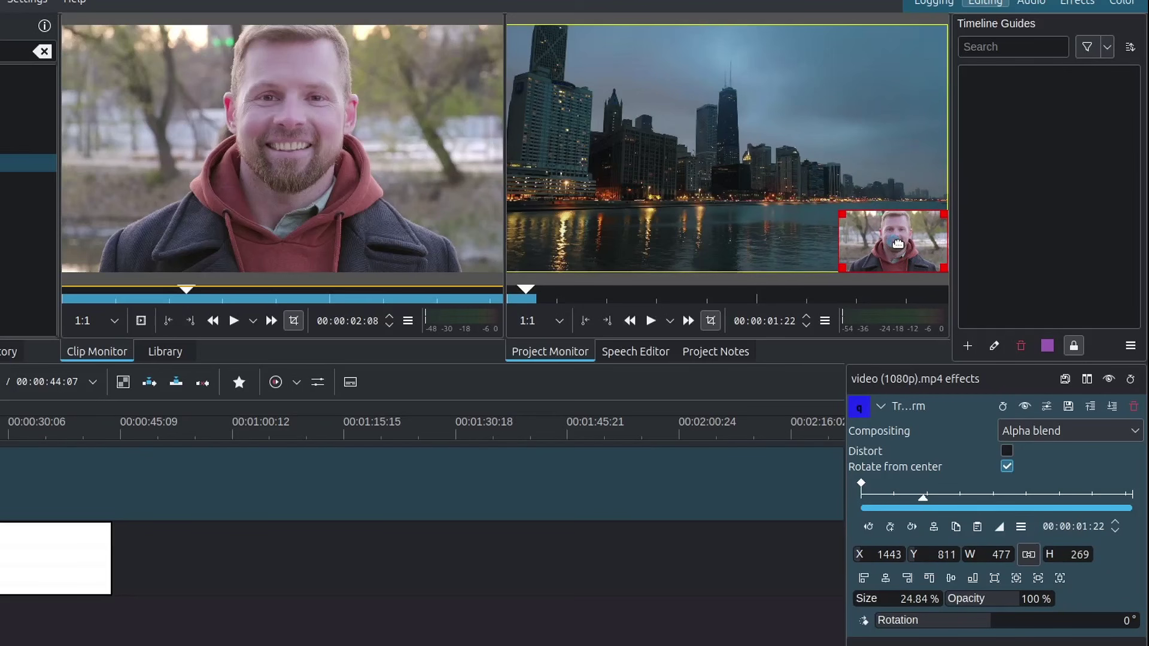
{"action": "left_click_drag", "start_coordinate": [898, 243], "coordinate": [895, 239]}
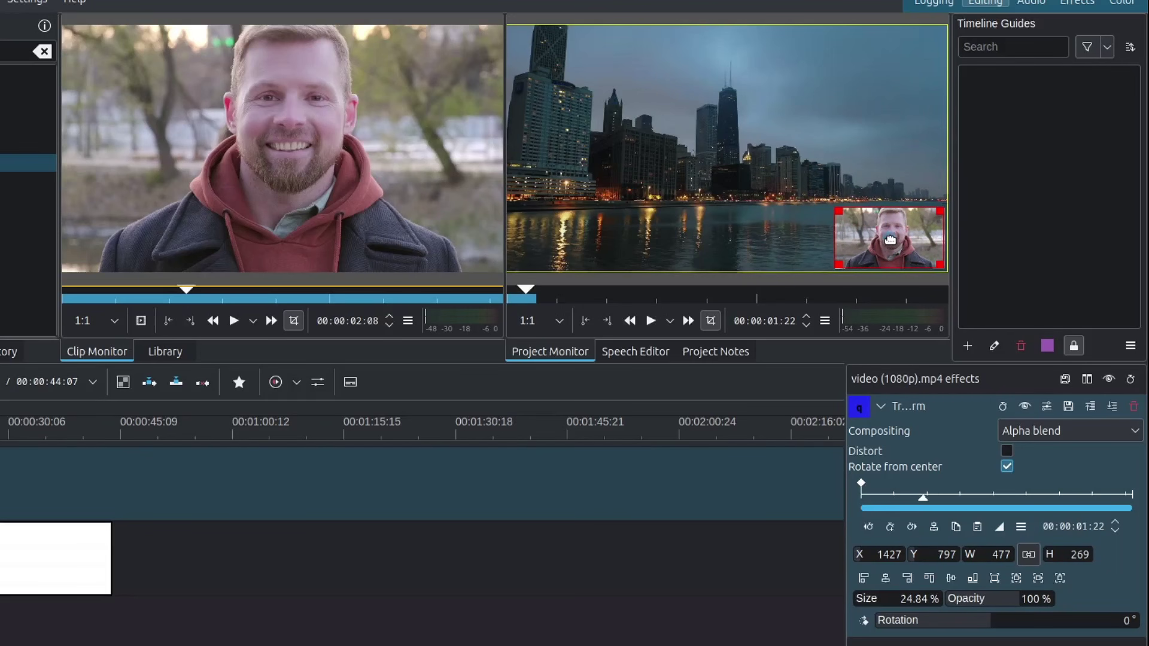
{"action": "mouse_move", "coordinate": [891, 240]}
{"action": "left_mouse_down"}
{"action": "mouse_move", "coordinate": [871, 205]}
{"action": "mouse_move", "coordinate": [755, 174]}
{"action": "mouse_move", "coordinate": [586, 228]}
{"action": "mouse_move", "coordinate": [589, 108]}
{"action": "mouse_move", "coordinate": [864, 113]}
{"action": "mouse_move", "coordinate": [865, 181]}
{"action": "mouse_move", "coordinate": [886, 233]}
{"action": "left_mouse_up"}
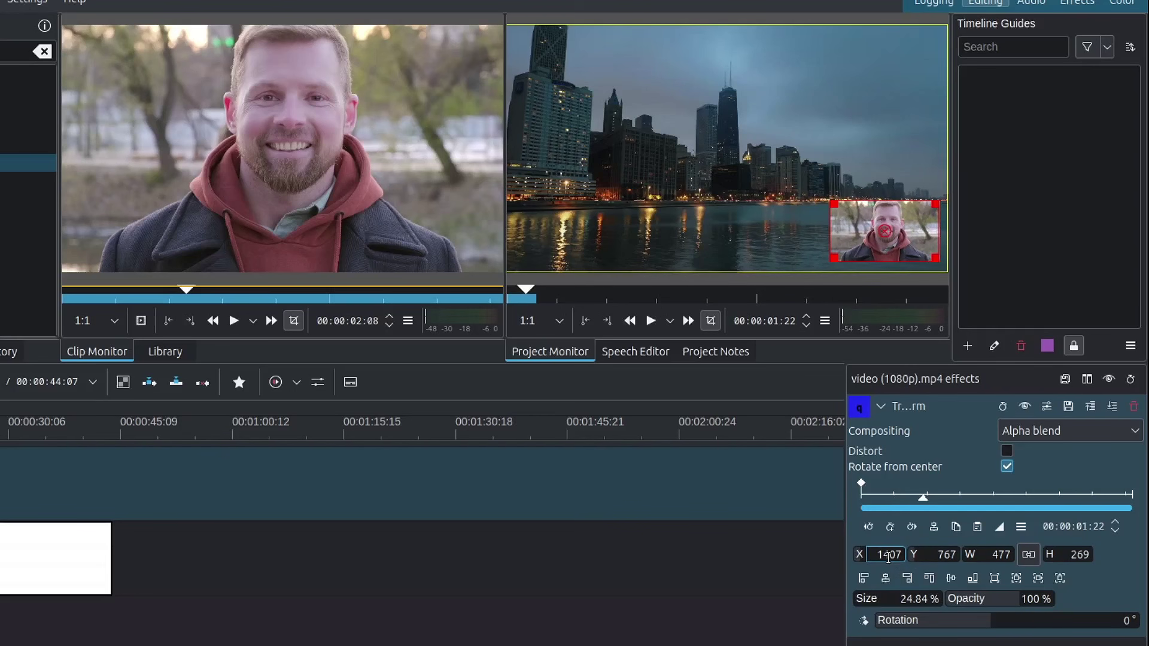
Step: Nudge the overlay clip's Transform X position up to 1417 and back down to 1399
{"action": "double_click", "coordinate": [889, 555]}
{"action": "key", "text": "Up"}
{"action": "key", "text": "Up"}
{"action": "key", "text": "Up"}
{"action": "key", "text": "Up"}
{"action": "key", "text": "Up"}
{"action": "key", "text": "Up"}
{"action": "key", "text": "Up"}
{"action": "key", "text": "Up"}
{"action": "key", "text": "Up"}
{"action": "key", "text": "Up"}
{"action": "key", "text": "Up"}
{"action": "key", "text": "Up"}
{"action": "key", "text": "Up"}
{"action": "key", "text": "Up"}
{"action": "key", "text": "Up"}
{"action": "key", "text": "Up"}
{"action": "key", "text": "Up"}
{"action": "key", "text": "Up"}
{"action": "key", "text": "Up"}
{"action": "key", "text": "Up"}
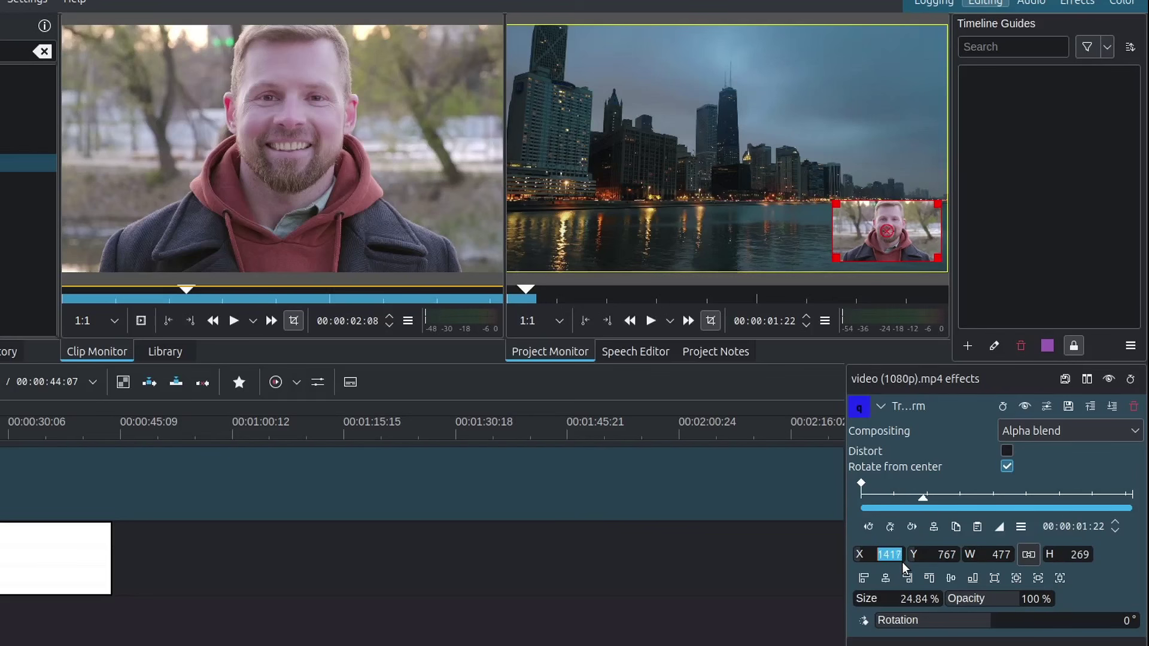
{"action": "key", "text": "Down"}
{"action": "key", "text": "Down"}
{"action": "key", "text": "Down"}
{"action": "key", "text": "Down"}
{"action": "key", "text": "Down"}
{"action": "key", "text": "Down"}
{"action": "key", "text": "Down"}
{"action": "key", "text": "Down"}
{"action": "key", "text": "Down"}
{"action": "key", "text": "Down"}
{"action": "key", "text": "Down"}
{"action": "key", "text": "Down"}
{"action": "key", "text": "Down"}
{"action": "key", "text": "Down"}
{"action": "key", "text": "Down"}
{"action": "key", "text": "Down"}
{"action": "key", "text": "Down"}
{"action": "key", "text": "Down"}
{"action": "key", "text": "Down"}
{"action": "key", "text": "Down"}
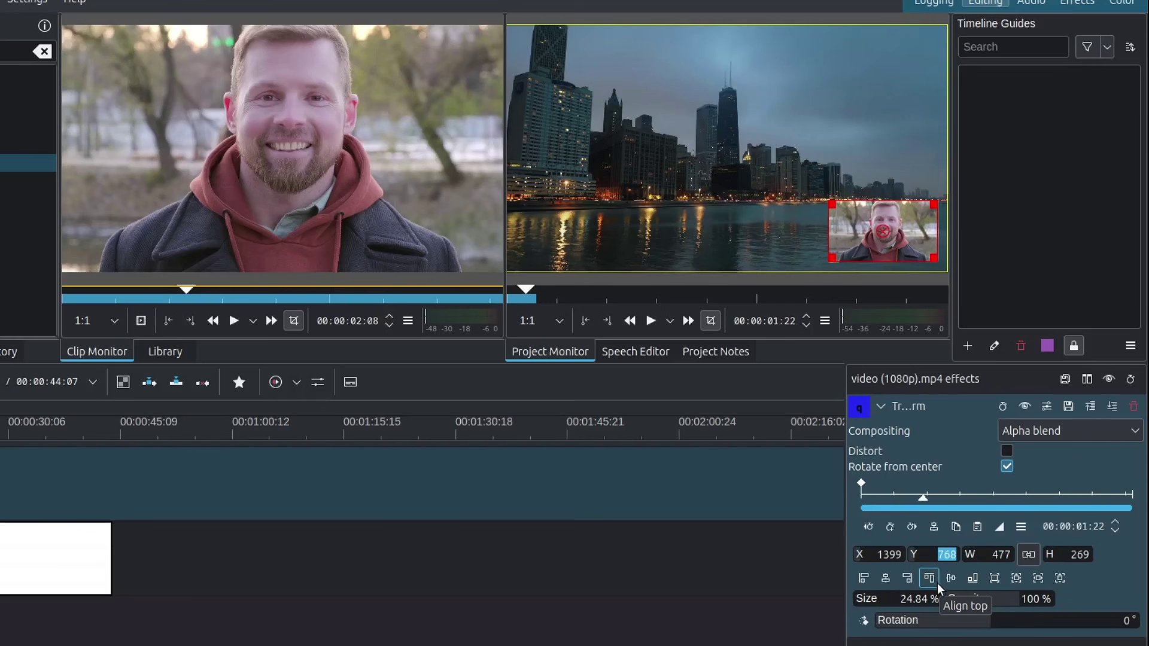
Step: Nudge the overlay clip's Transform Y position up to 800 and back down to 766
{"action": "key", "text": "Up"}
{"action": "key", "text": "Up"}
{"action": "key", "text": "Up"}
{"action": "key", "text": "Up"}
{"action": "key", "text": "Up"}
{"action": "key", "text": "Up"}
{"action": "key", "text": "Up"}
{"action": "key", "text": "Up"}
{"action": "key", "text": "Up"}
{"action": "key", "text": "Up"}
{"action": "key", "text": "Up"}
{"action": "key", "text": "Up"}
{"action": "key", "text": "Up"}
{"action": "key", "text": "Up"}
{"action": "key", "text": "Up"}
{"action": "key", "text": "Up"}
{"action": "key", "text": "Up"}
{"action": "key", "text": "Up"}
{"action": "key", "text": "Up"}
{"action": "key", "text": "Up"}
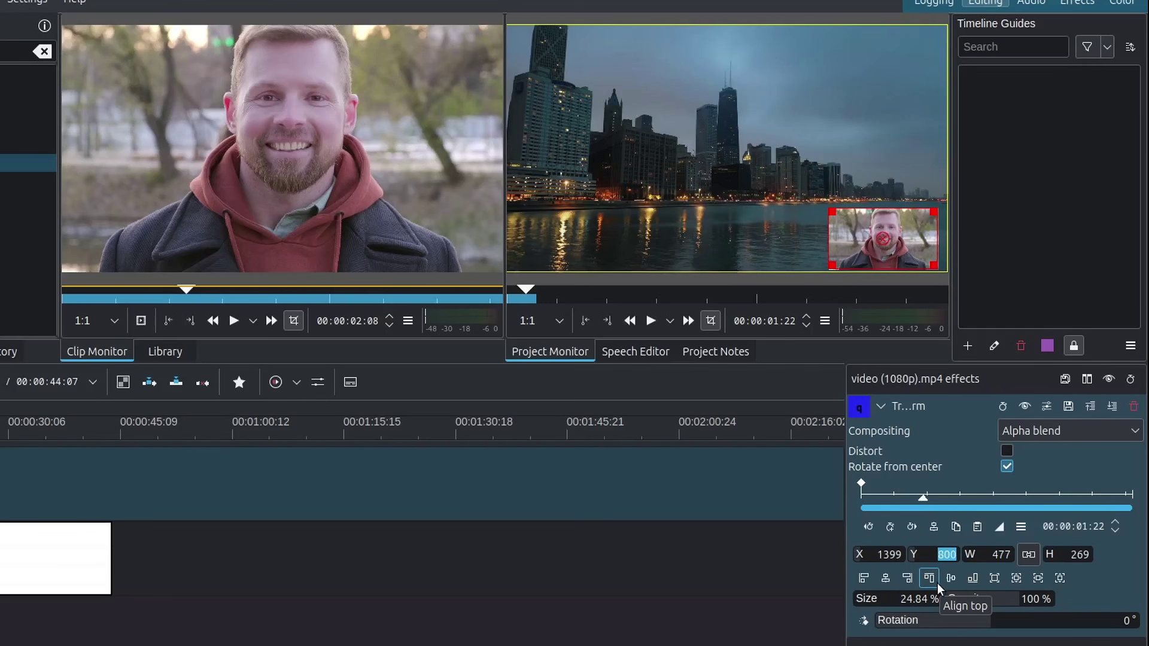
{"action": "key", "text": "Down"}
{"action": "key", "text": "Down"}
{"action": "key", "text": "Down"}
{"action": "key", "text": "Down"}
{"action": "key", "text": "Down"}
{"action": "key", "text": "Down"}
{"action": "key", "text": "Down"}
{"action": "key", "text": "Down"}
{"action": "key", "text": "Down"}
{"action": "key", "text": "Down"}
{"action": "key", "text": "Down"}
{"action": "key", "text": "Down"}
{"action": "key", "text": "Down"}
{"action": "key", "text": "Down"}
{"action": "key", "text": "Down"}
{"action": "key", "text": "Down"}
{"action": "key", "text": "Down"}
{"action": "key", "text": "Down"}
{"action": "key", "text": "Down"}
{"action": "key", "text": "Down"}
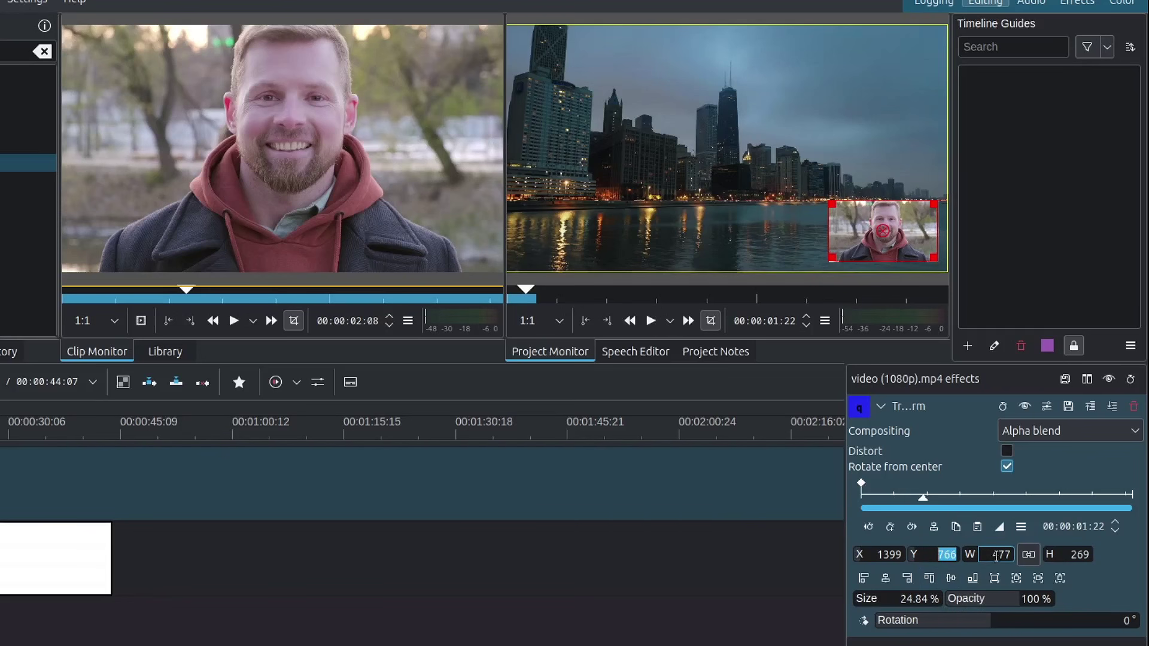
Step: Set the overlay clip's Transform width to 677 with the aspect ratio locked
{"action": "left_click", "coordinate": [1002, 555]}
{"action": "left_click", "coordinate": [1028, 559]}
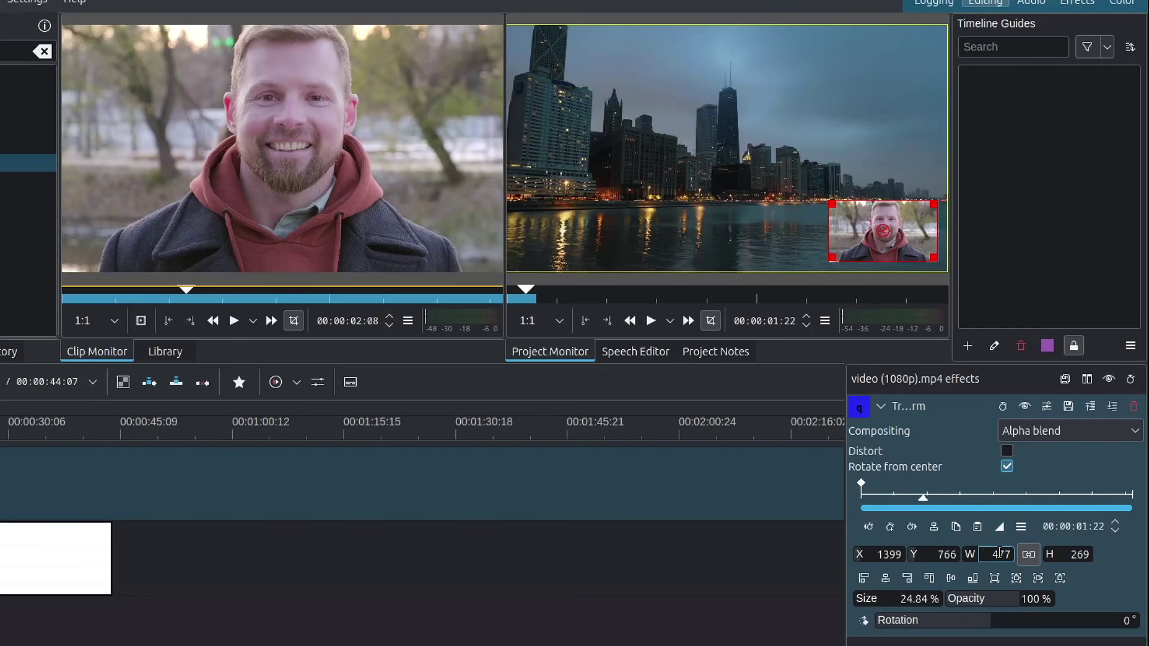
{"action": "type", "text": "677"}
{"action": "key", "text": "Return"}
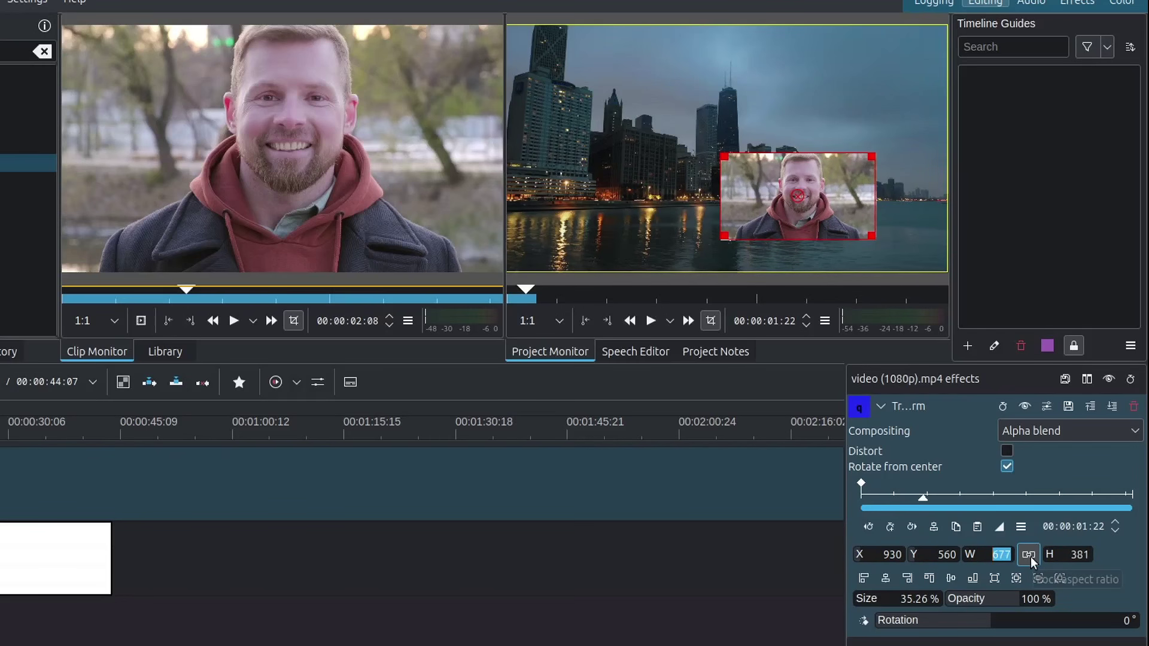
{"action": "left_click", "coordinate": [1030, 558]}
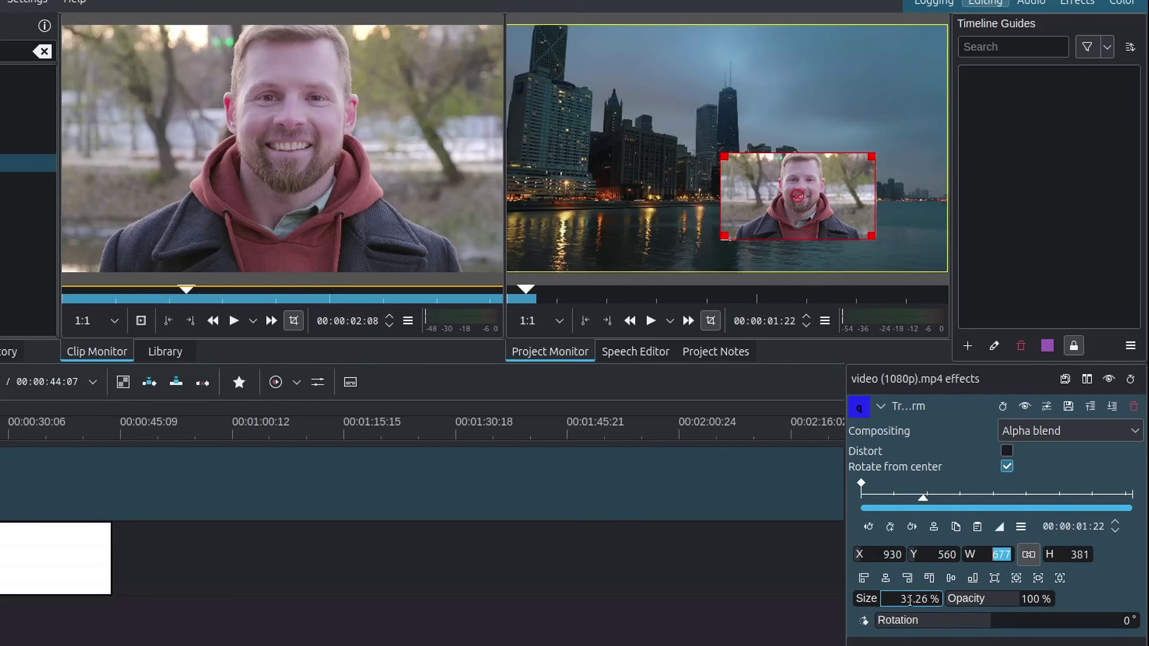
Step: Try the overlay clip's Transform size at 35 % and 40 %, and settle on 30 %
{"action": "left_click", "coordinate": [910, 600]}
{"action": "double_click", "coordinate": [905, 599]}
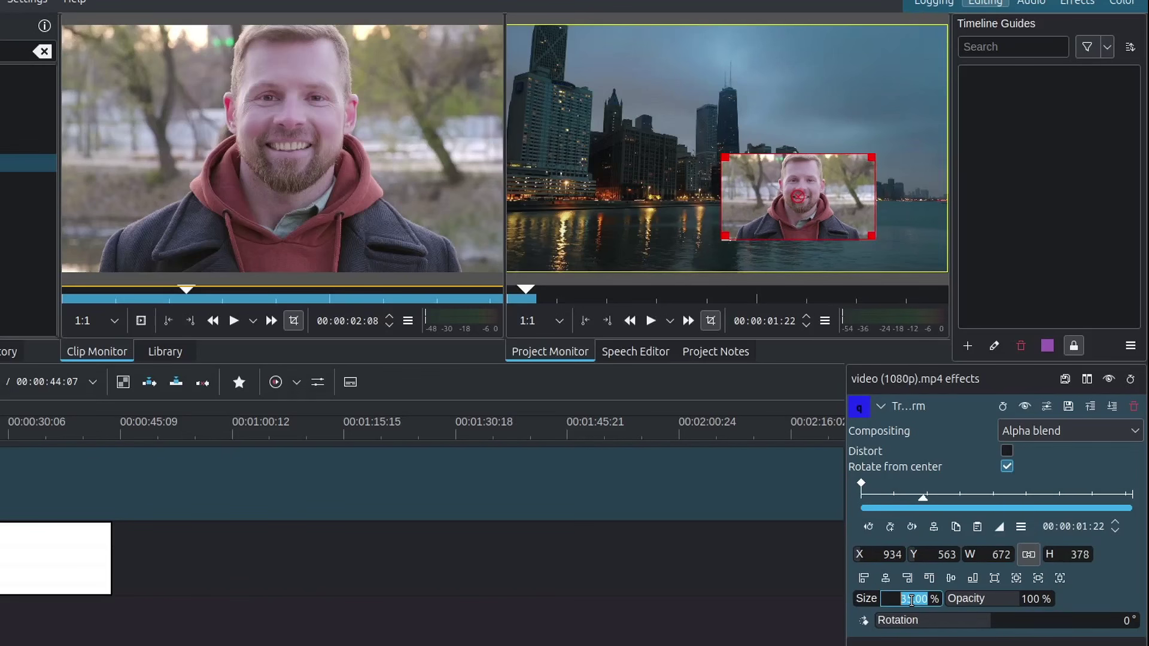
{"action": "type", "text": "40"}
{"action": "key", "text": "Return"}
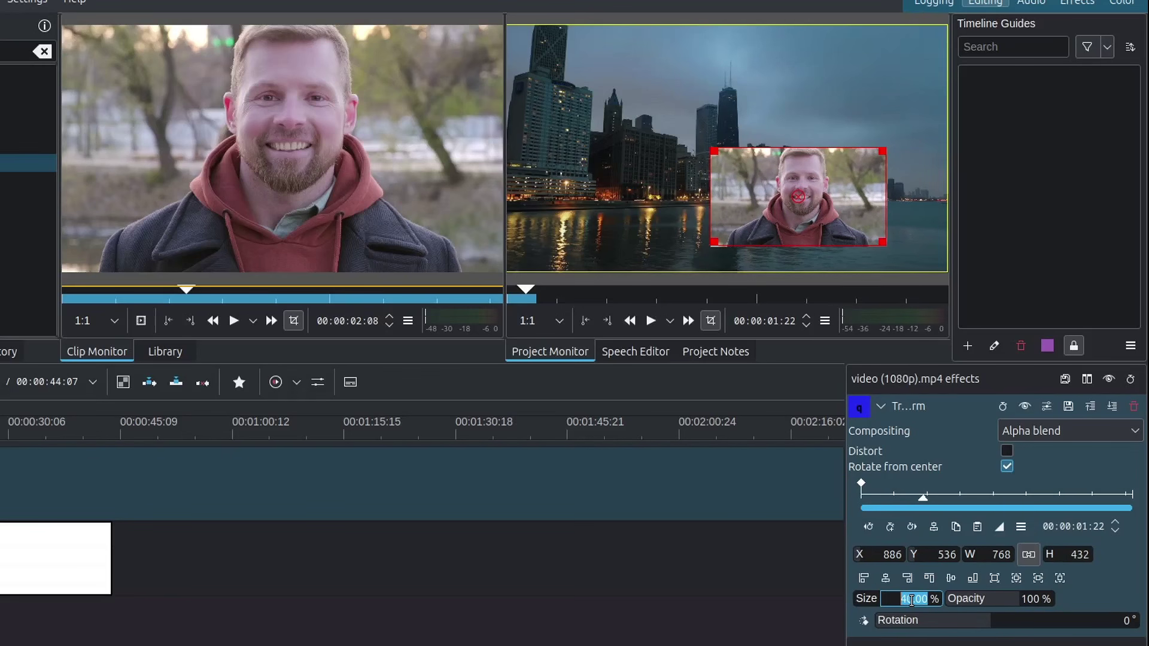
{"action": "type", "text": "30"}
{"action": "key", "text": "Return"}
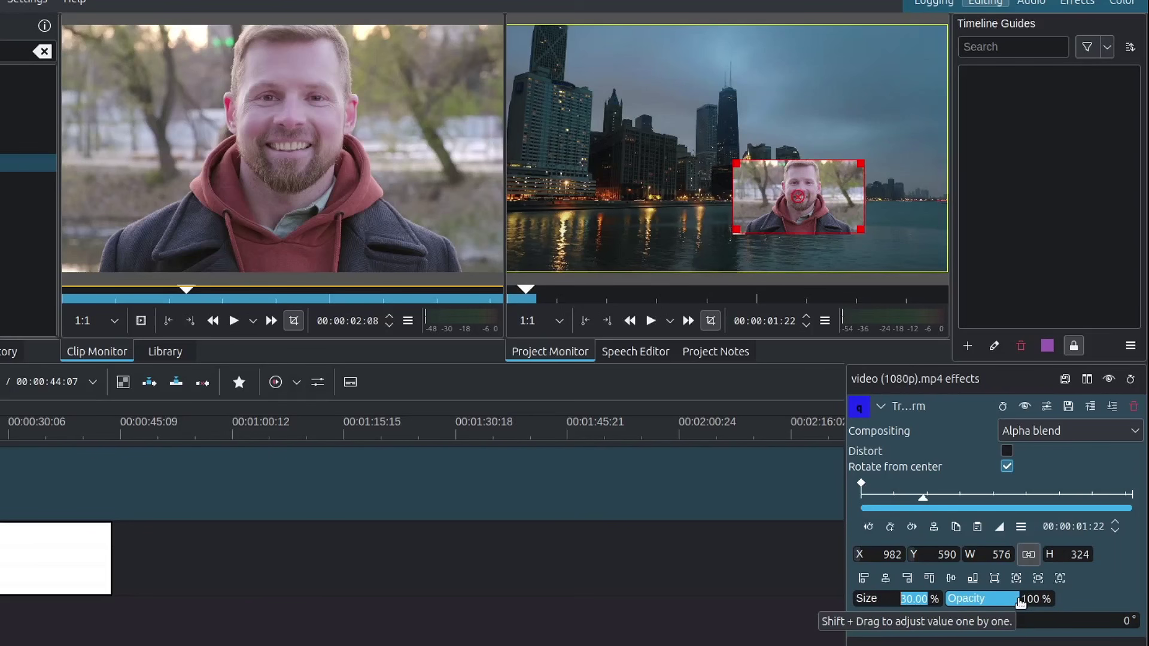
Step: Move the overlay clip to about X 1231, Y 672, trying its opacity at about 41 % and restoring it to 100 %
{"action": "left_click_drag", "start_coordinate": [1021, 602], "coordinate": [976, 602]}
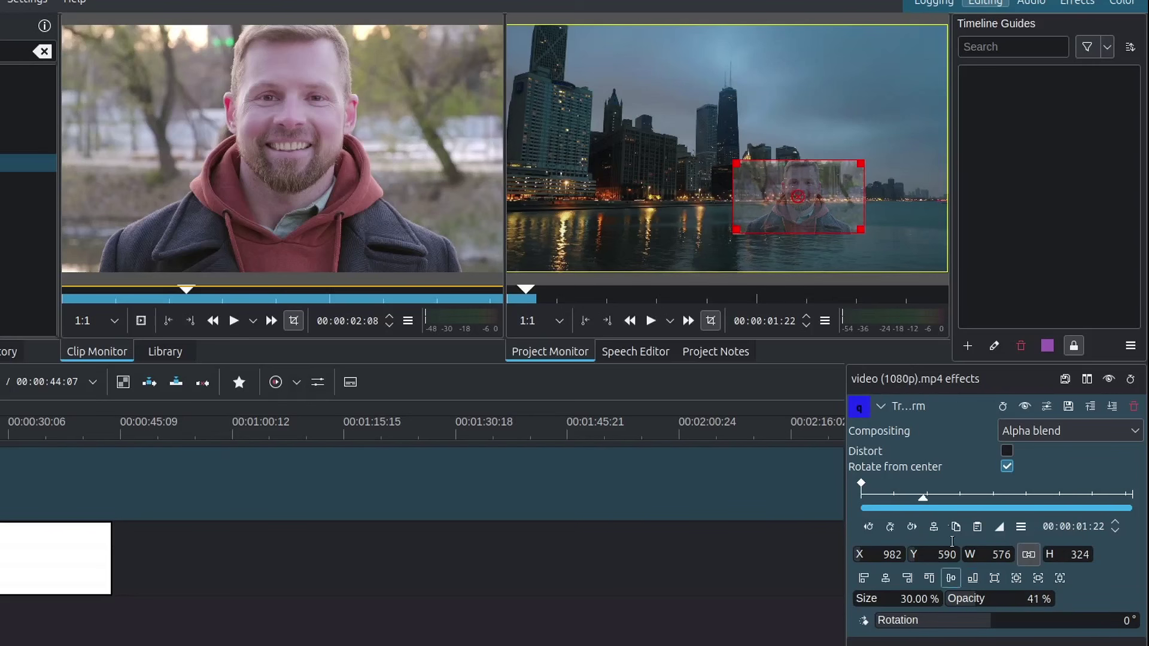
{"action": "left_click_drag", "start_coordinate": [799, 198], "coordinate": [858, 217]}
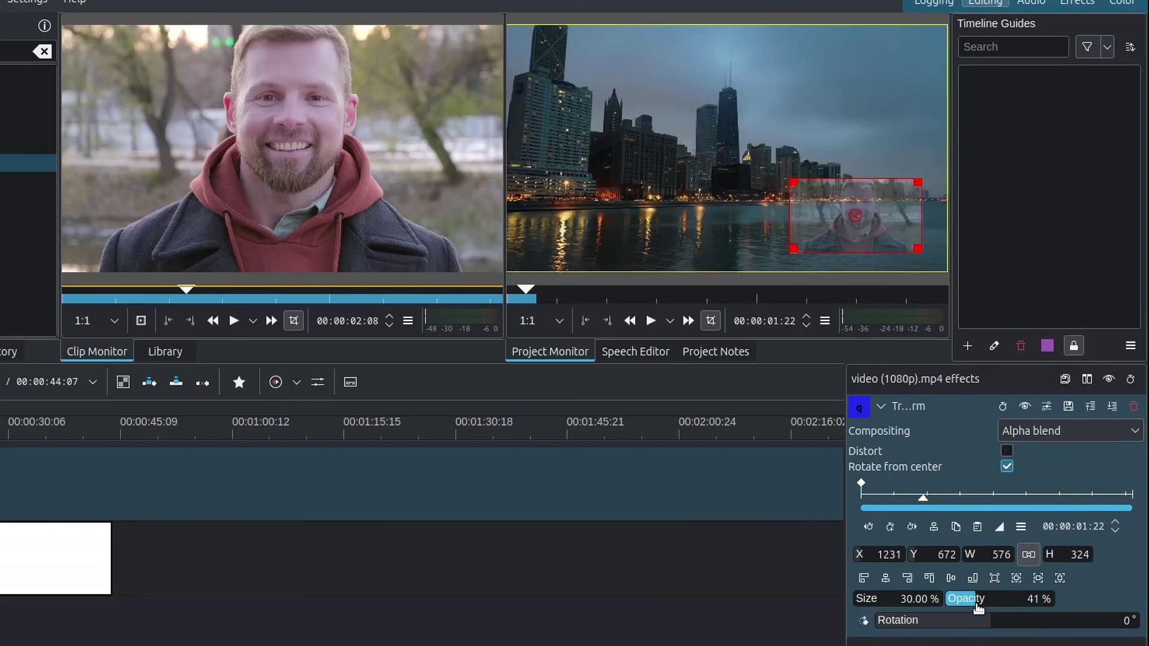
{"action": "left_click_drag", "start_coordinate": [977, 602], "coordinate": [1013, 621]}
Step: Try rotating the overlay clip to 28° and in the negative direction, resetting its Transform rotation to 0° each time
{"action": "left_click", "coordinate": [1118, 623]}
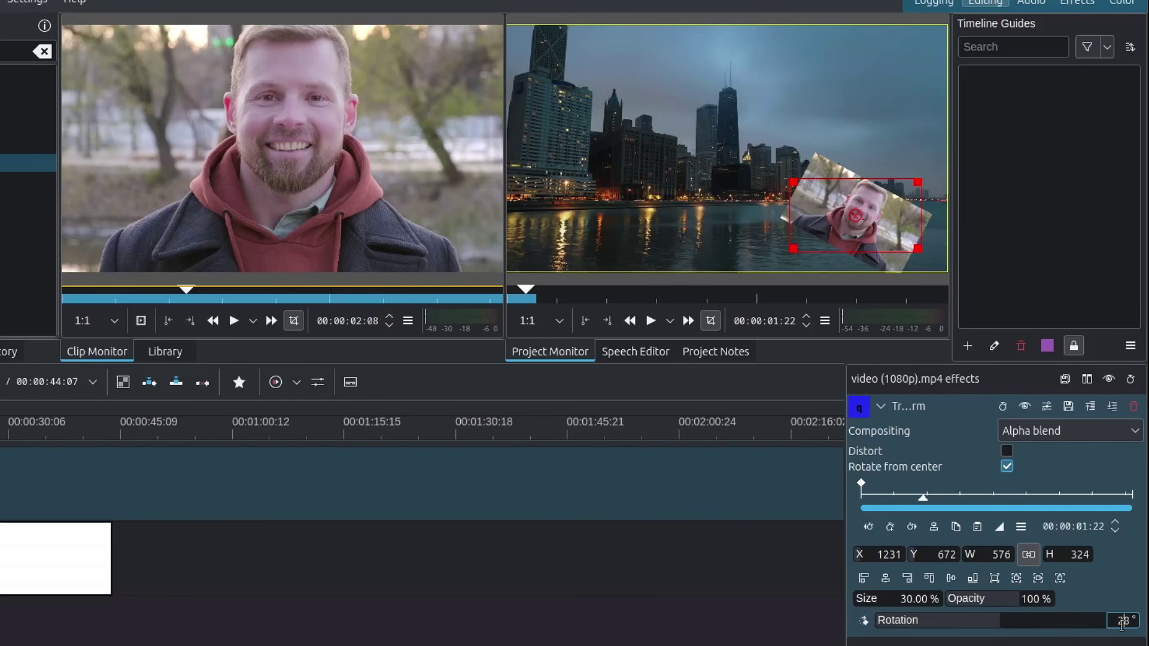
{"action": "double_click", "coordinate": [1121, 623]}
{"action": "type", "text": "0"}
{"action": "key", "text": "Return"}
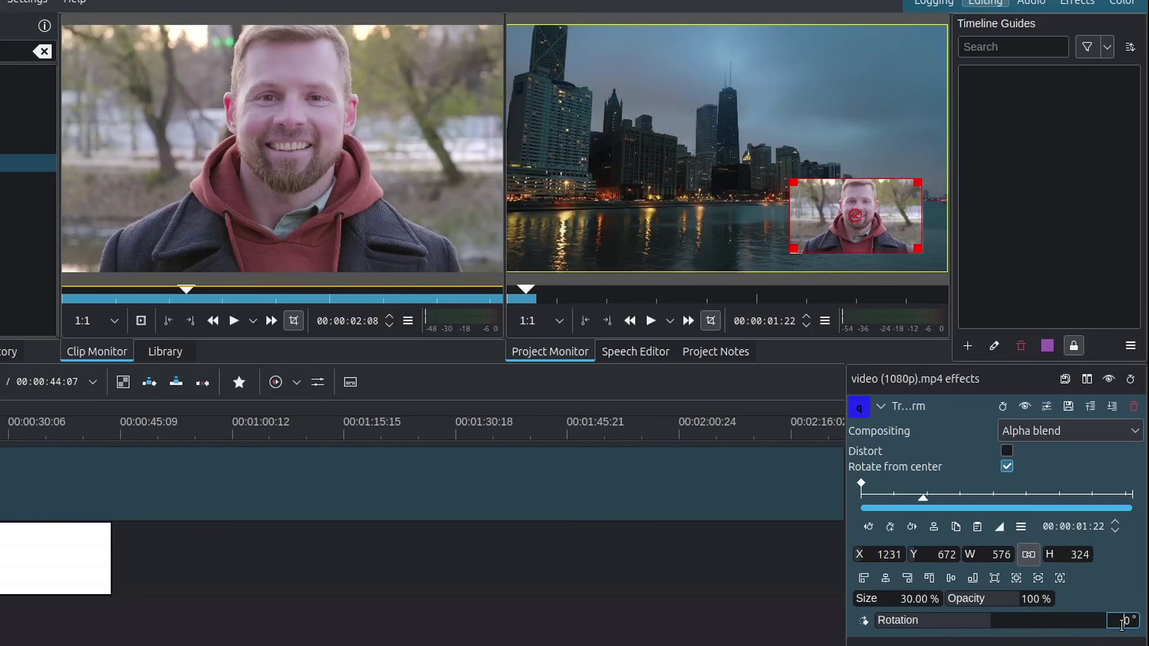
{"action": "scroll", "coordinate": [1121, 623], "scroll_direction": "down", "scroll_amount": 7}
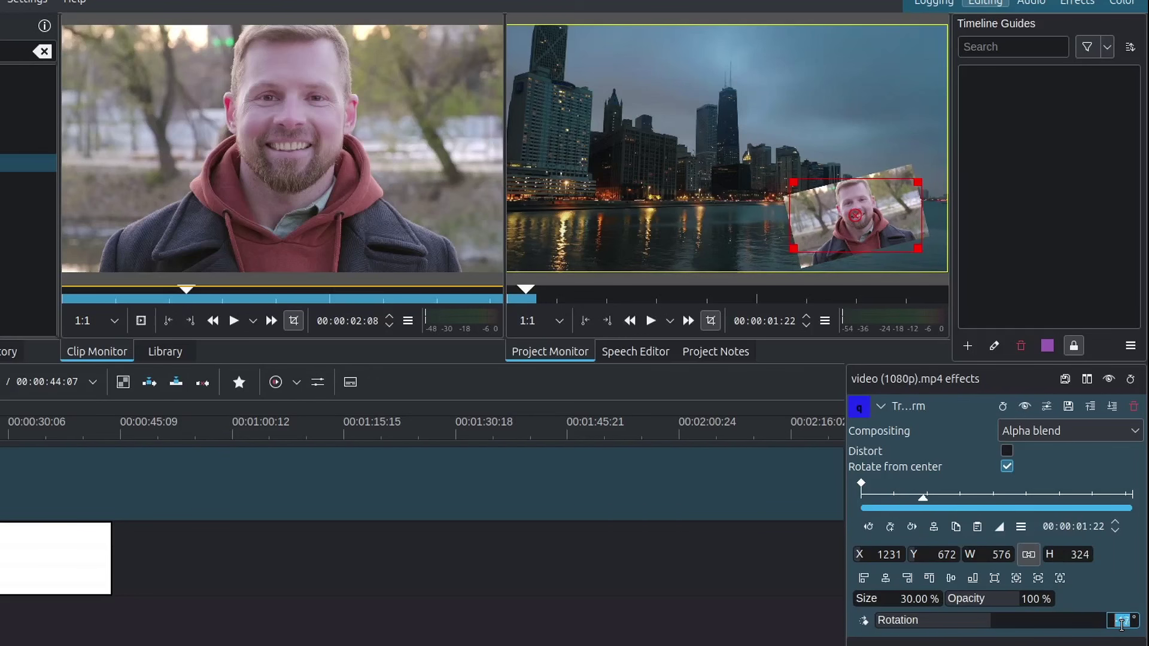
{"action": "scroll", "coordinate": [1122, 623], "scroll_direction": "down", "scroll_amount": 15}
{"action": "left_click", "coordinate": [863, 621]}
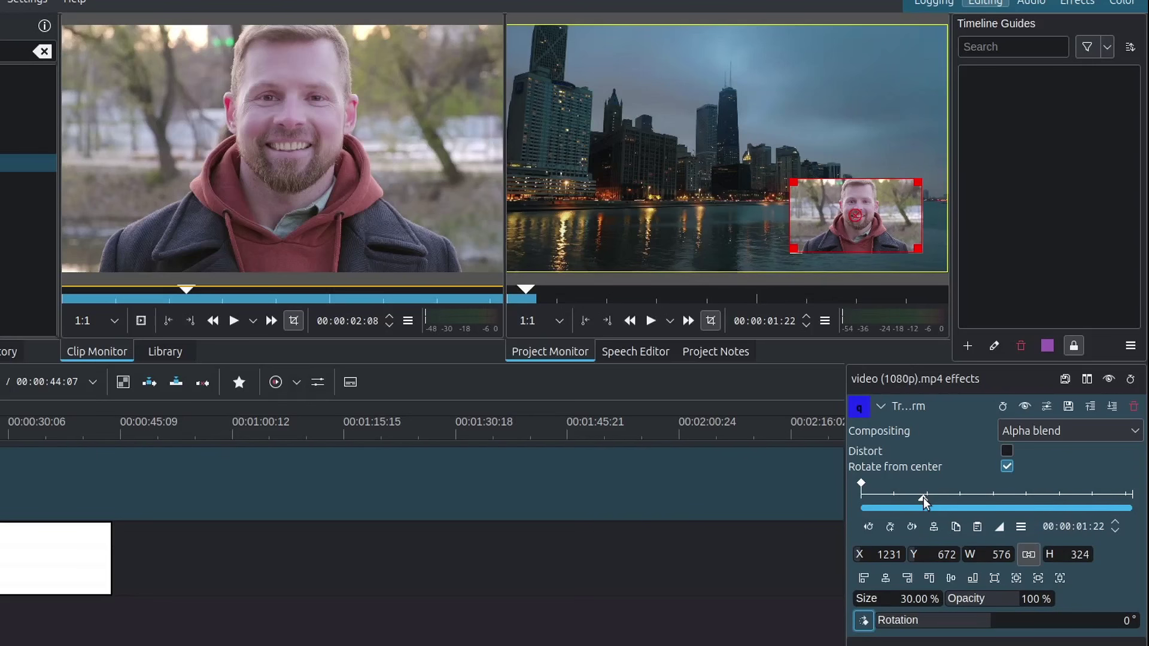
Step: Select the background clip on V1 to view the frame without overlay handles, and move the playhead to 00:00:04:00
{"action": "mouse_move", "coordinate": [924, 498]}
{"action": "left_mouse_down"}
{"action": "mouse_move", "coordinate": [912, 496]}
{"action": "mouse_move", "coordinate": [922, 496]}
{"action": "left_mouse_up"}
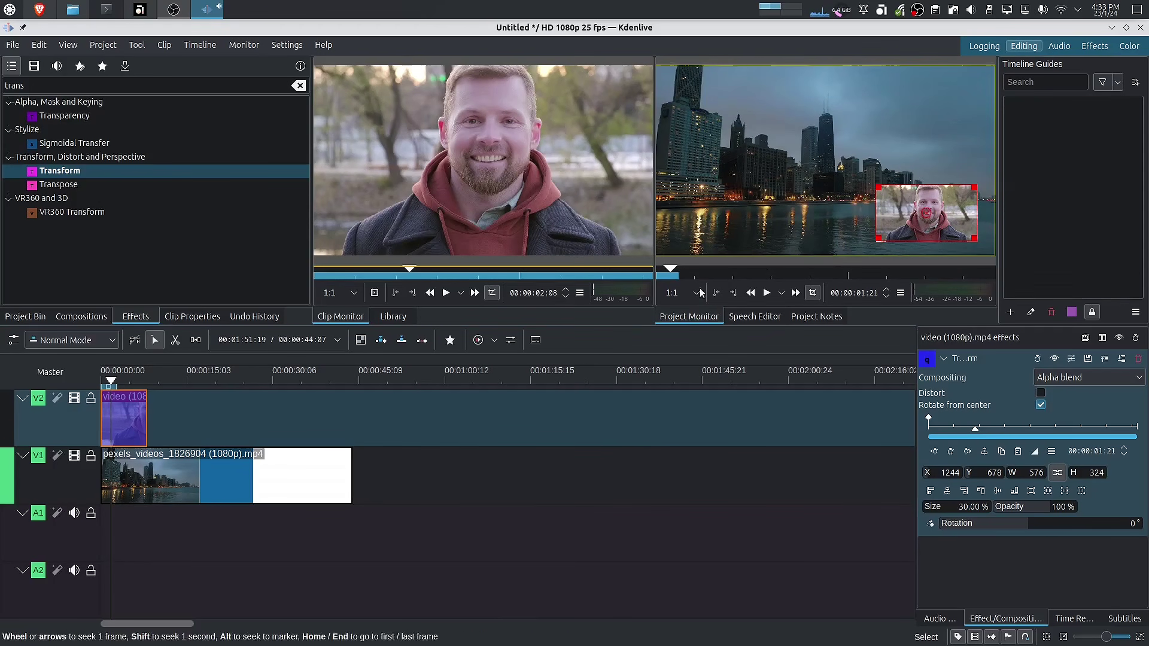
{"action": "left_click", "coordinate": [186, 484]}
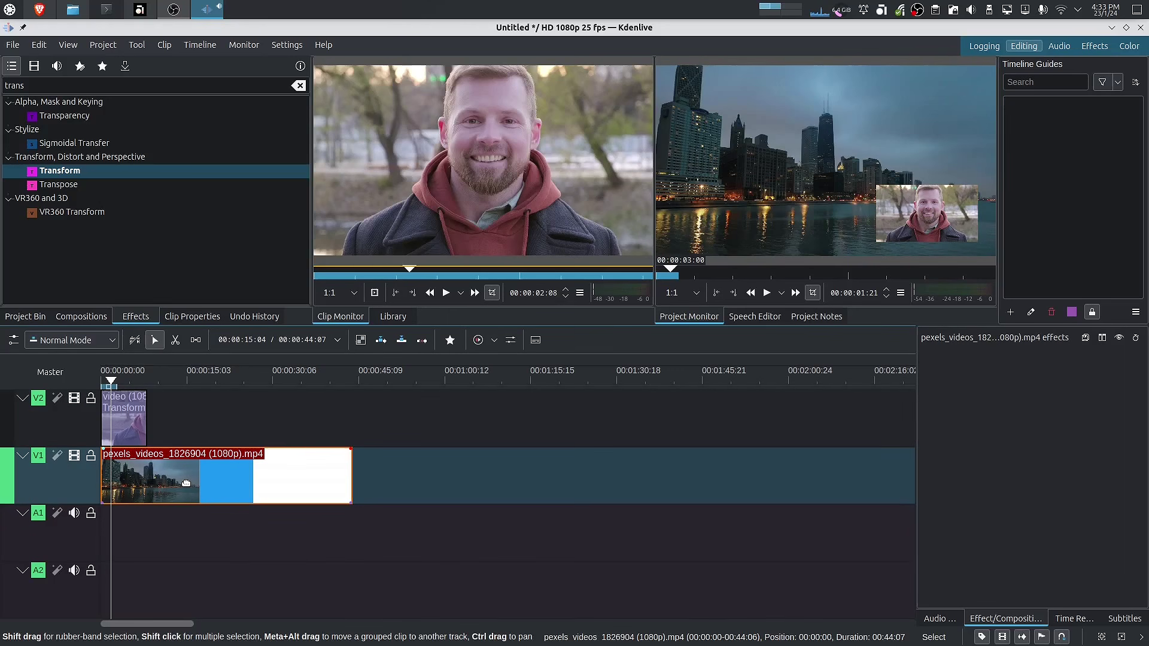
{"action": "left_click", "coordinate": [237, 422]}
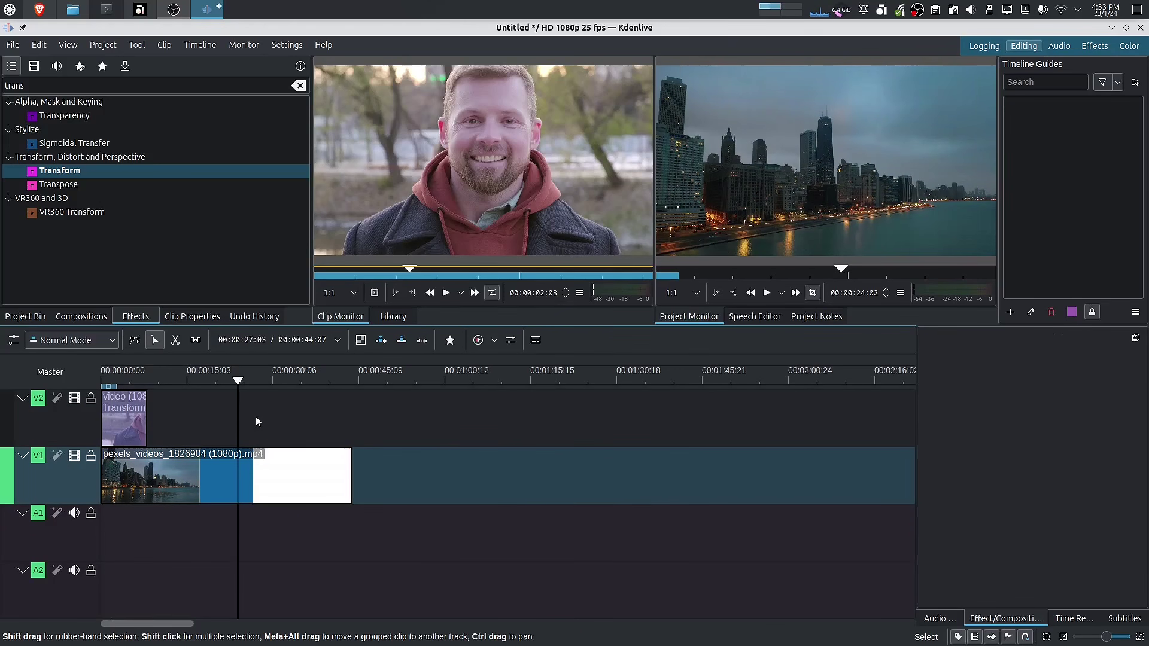
{"action": "left_click", "coordinate": [210, 418]}
{"action": "left_click_drag", "start_coordinate": [136, 376], "coordinate": [124, 377]}
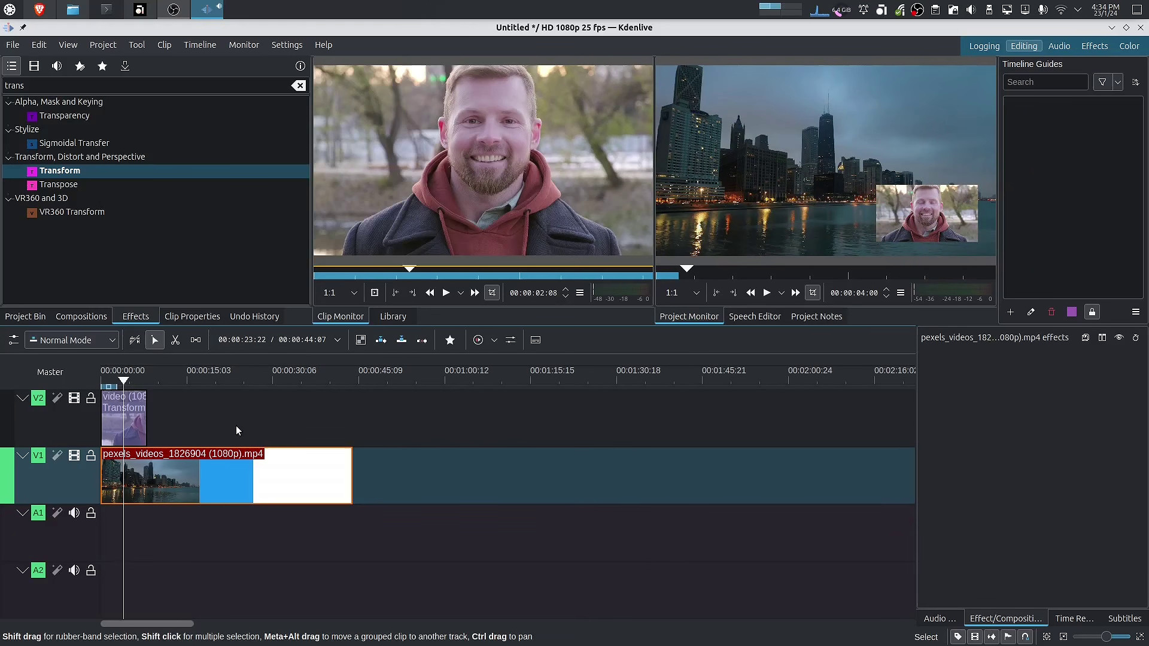
Step: Reselect the overlay clip on V2 and shift it in the project frame to about X 1268, Y 682
{"action": "left_click", "coordinate": [119, 421]}
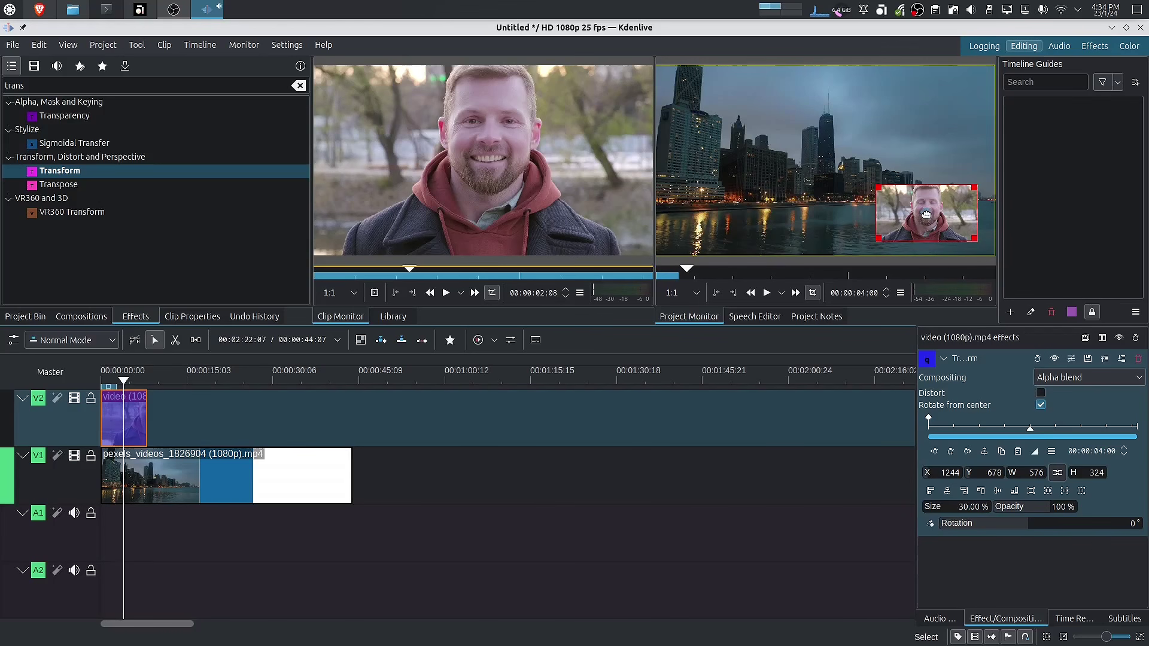
{"action": "mouse_move", "coordinate": [926, 214]}
{"action": "left_mouse_down"}
{"action": "mouse_move", "coordinate": [899, 219]}
{"action": "mouse_move", "coordinate": [927, 215]}
{"action": "left_mouse_up"}
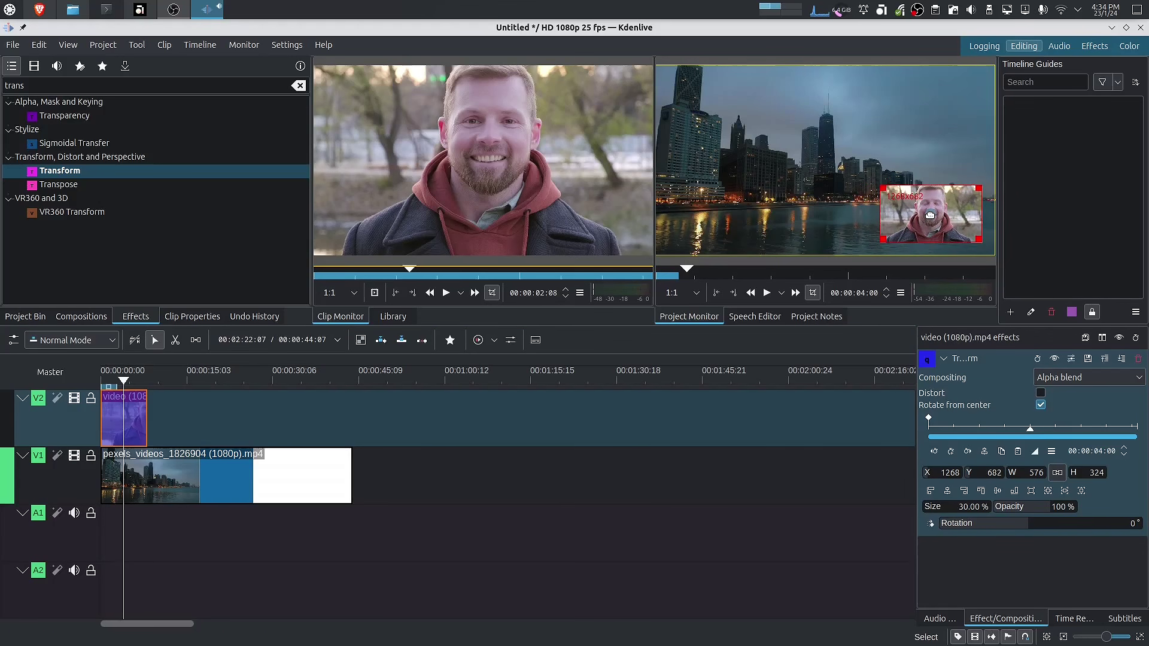
{"action": "left_click", "coordinate": [818, 172]}
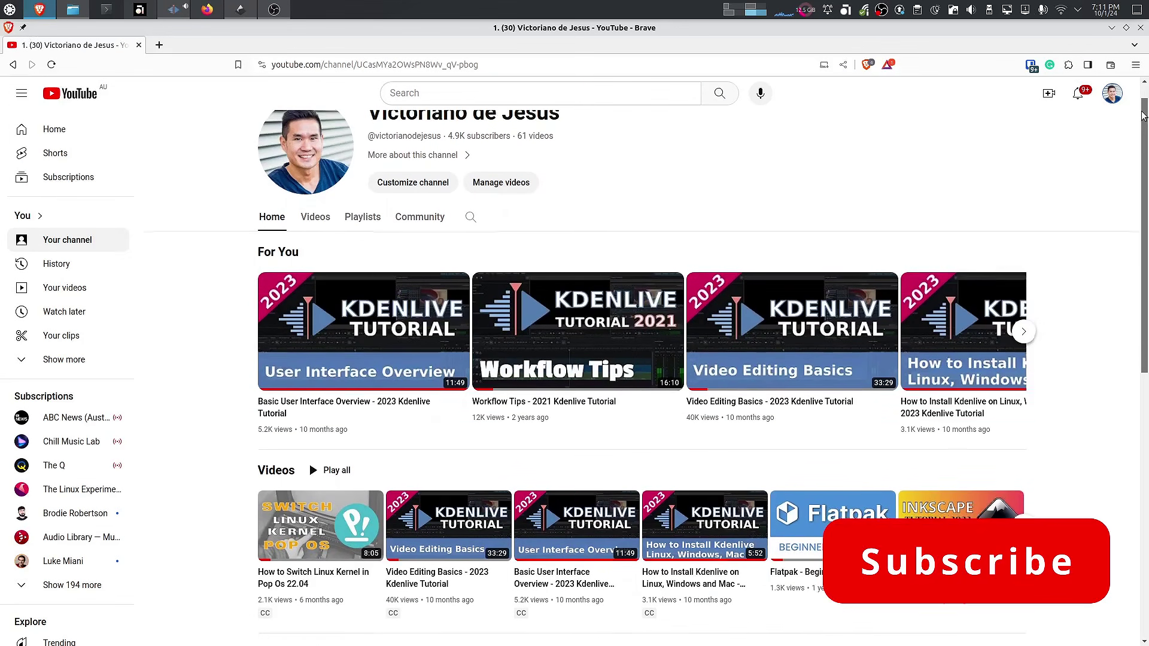
{"action": "scroll", "coordinate": [1142, 126], "scroll_direction": "down", "scroll_amount": 1}
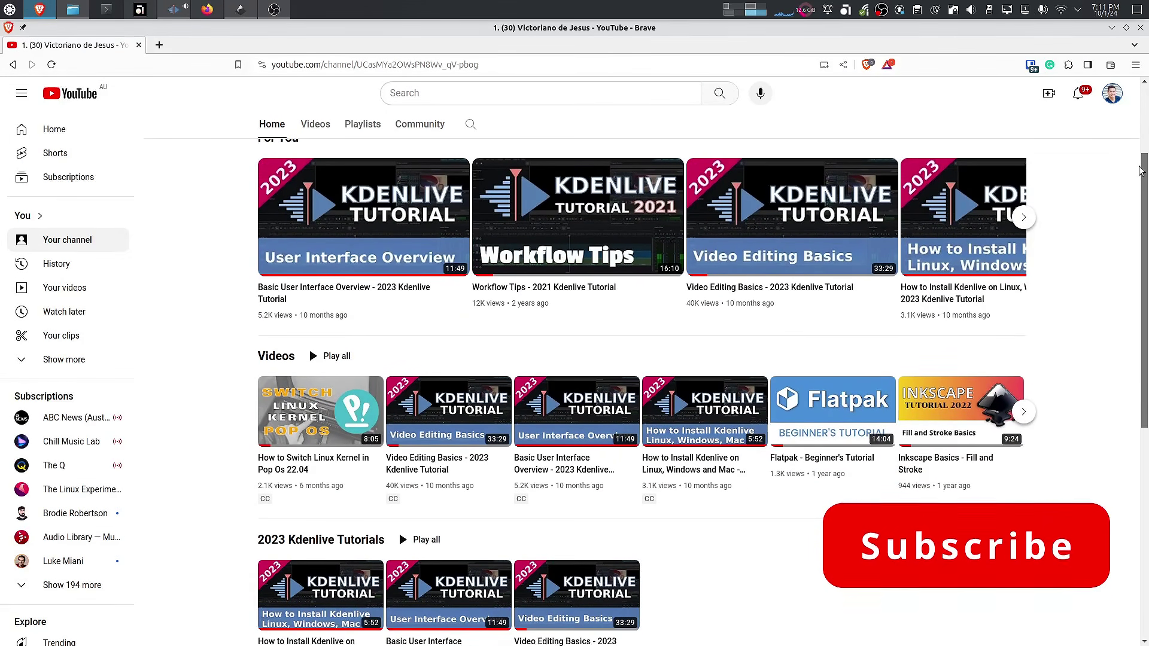